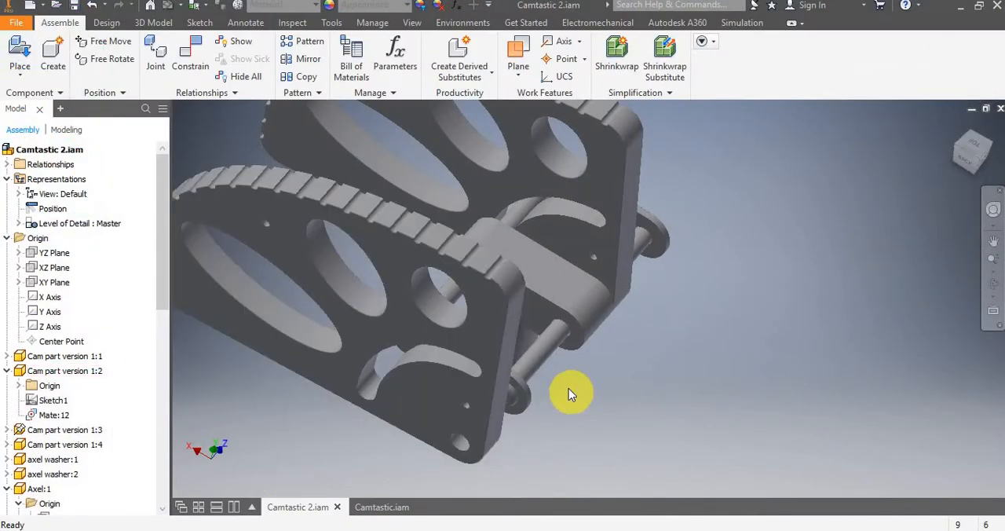
In Inventor's Camtastic 2 assembly, swing Cam part version 1:2 about its axle to examine its unrestricted movement through the pins and stem.
key(F6)
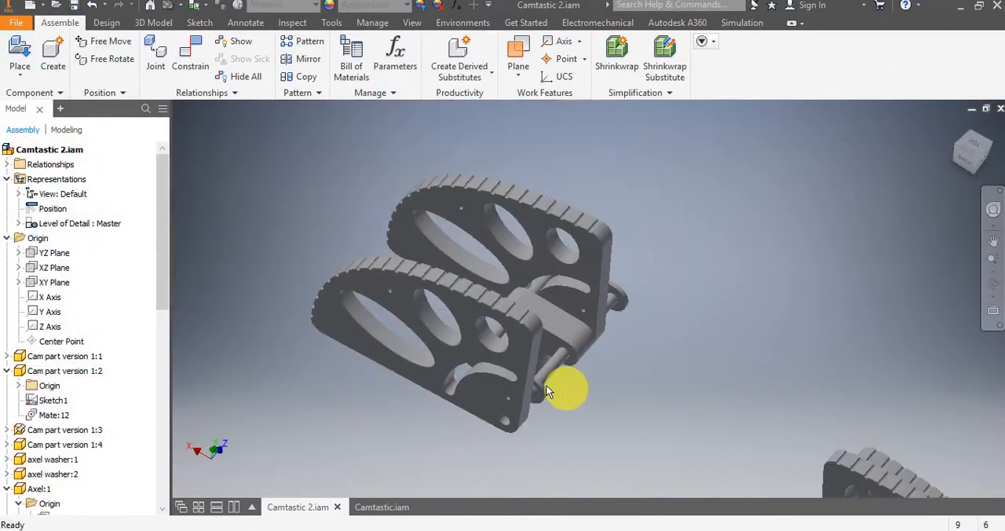
scroll(548, 392, up, 5)
click(509, 349)
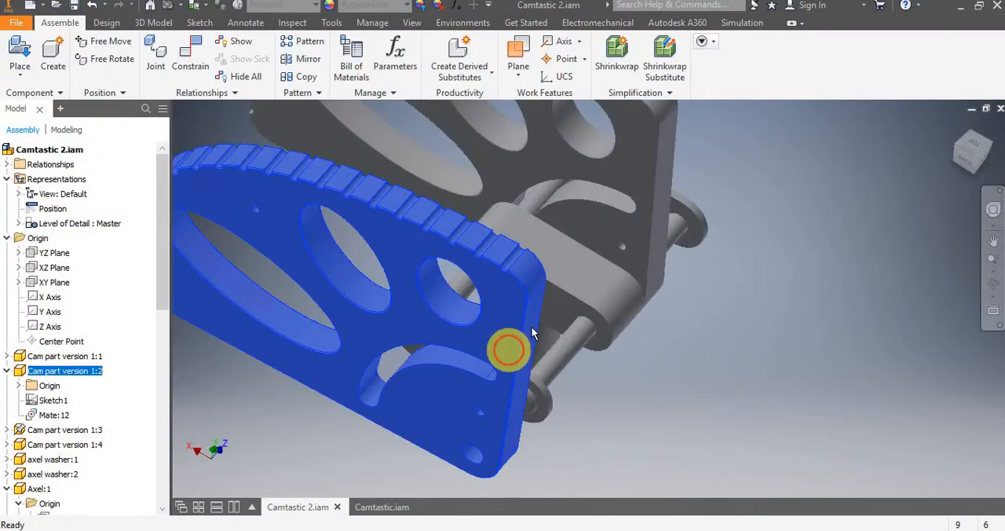
drag(531, 330, 581, 267)
click(663, 347)
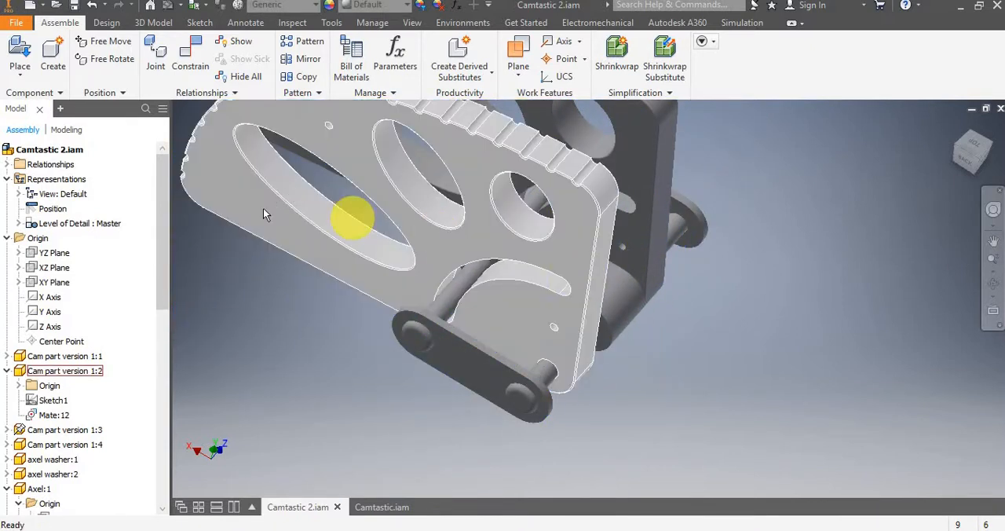
drag(582, 330, 451, 161)
click(901, 400)
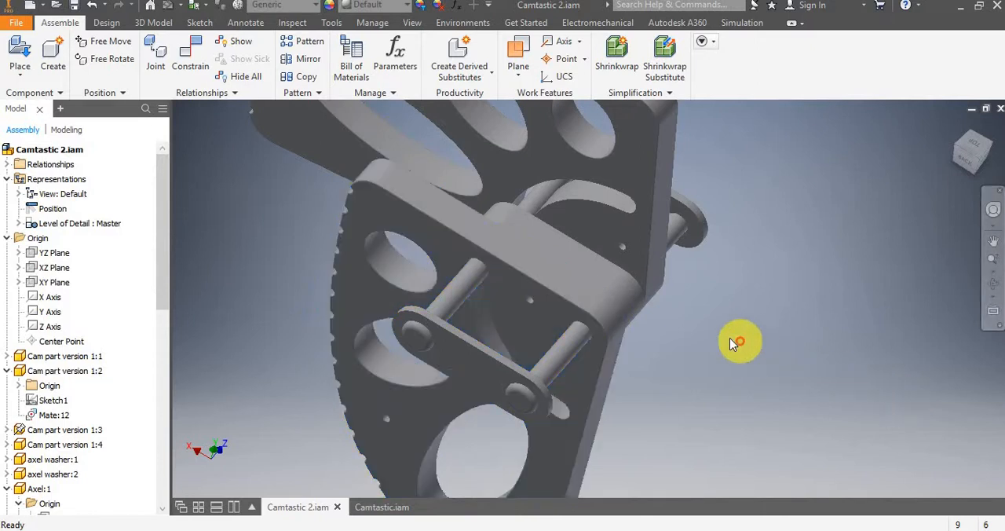
scroll(733, 341, up, 3)
drag(636, 465, 628, 306)
click(738, 298)
scroll(747, 332, down, 5)
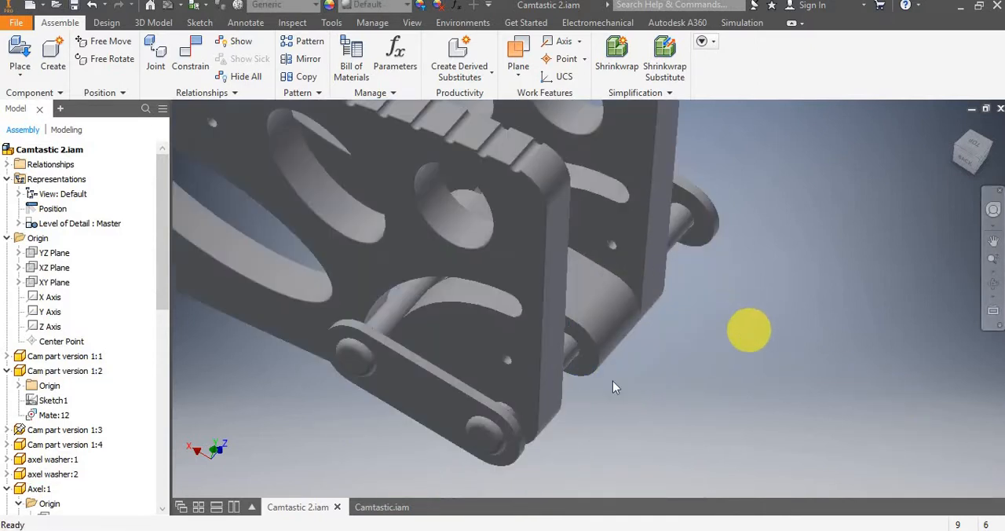
Add Cam part version 1:2, its neighbouring axel washer:1, the axle and the central stem to the contact set.
click(541, 401)
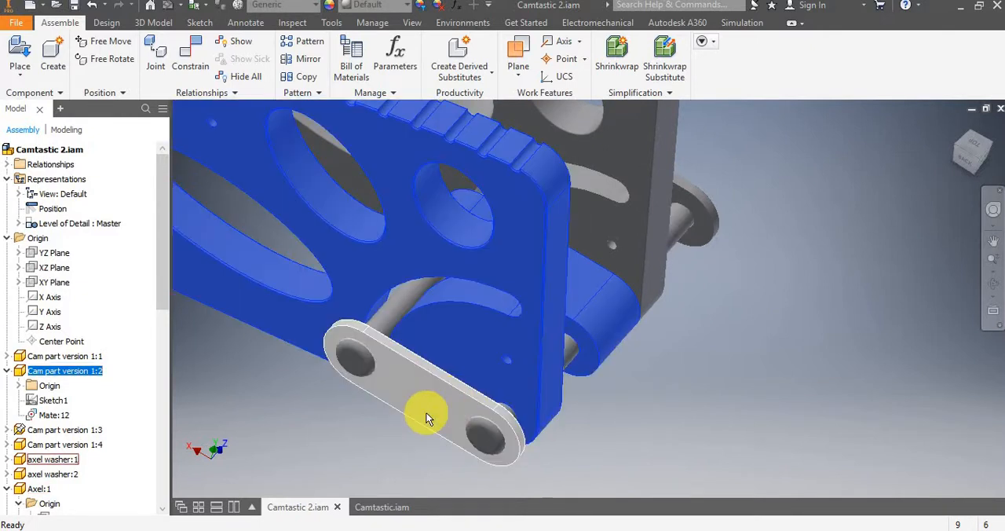
ctrl+click(428, 417)
click(394, 323)
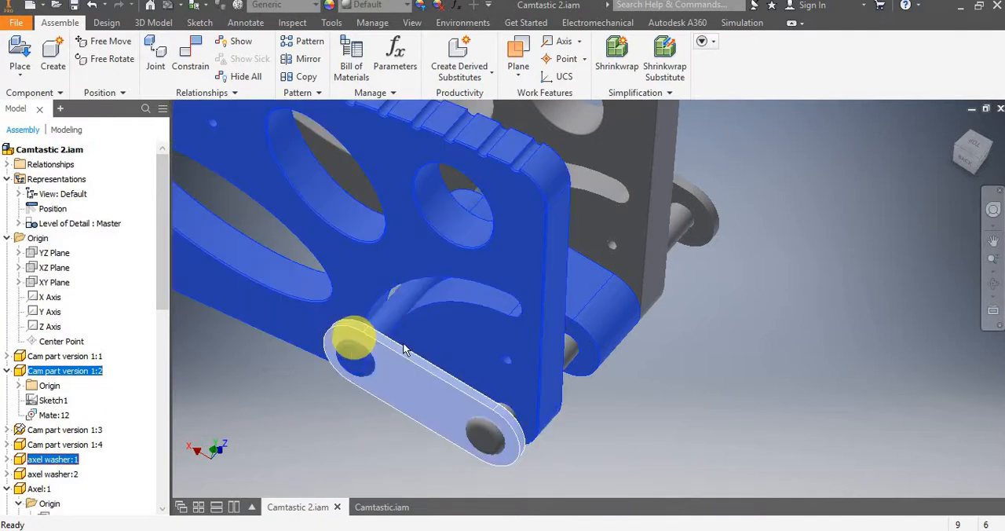
right_click(445, 336)
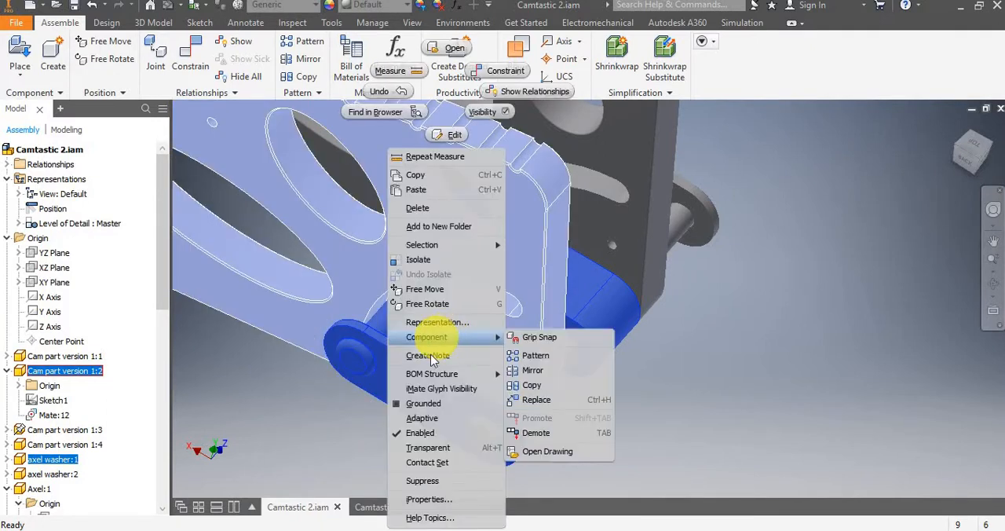
click(467, 463)
click(266, 442)
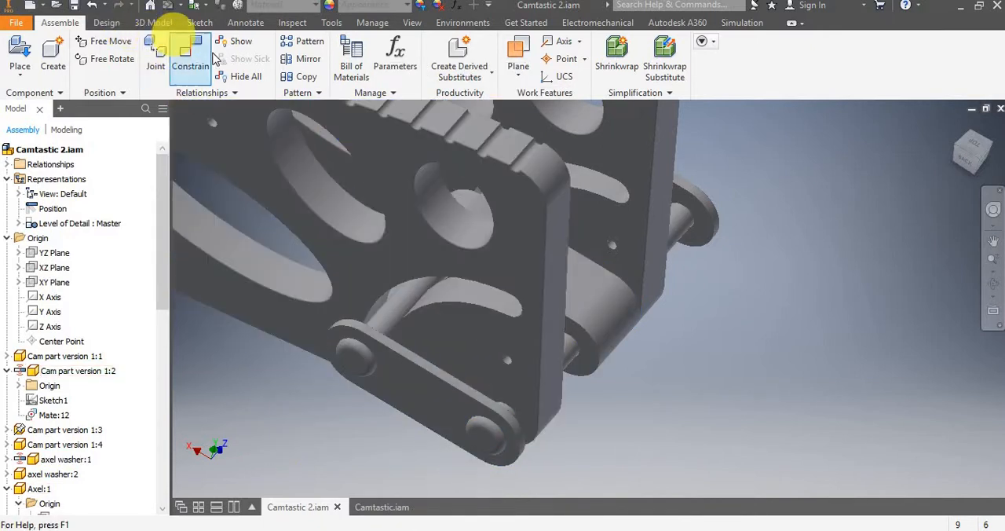
Swing Cam part version 1:2 partway down and activate the contact solver for the assembly.
click(292, 24)
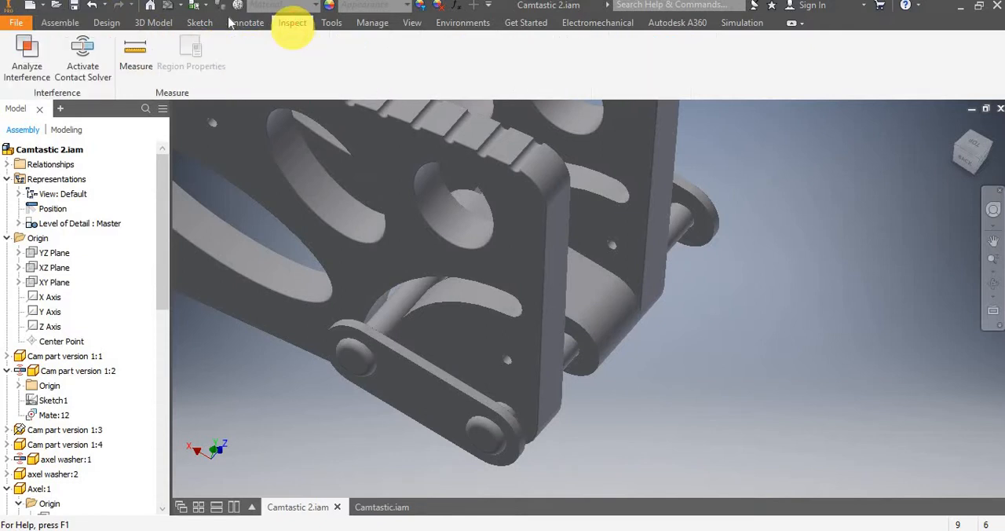
drag(364, 215, 287, 412)
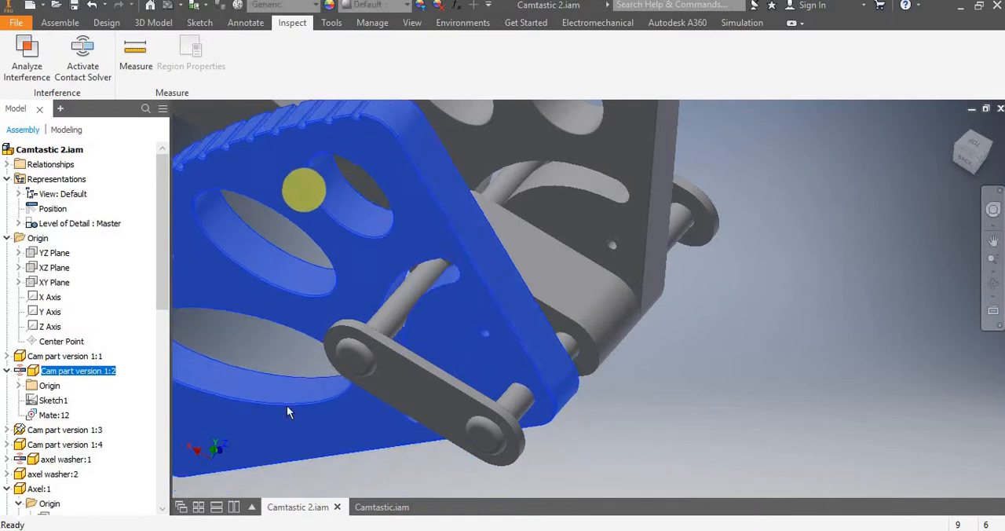
click(80, 53)
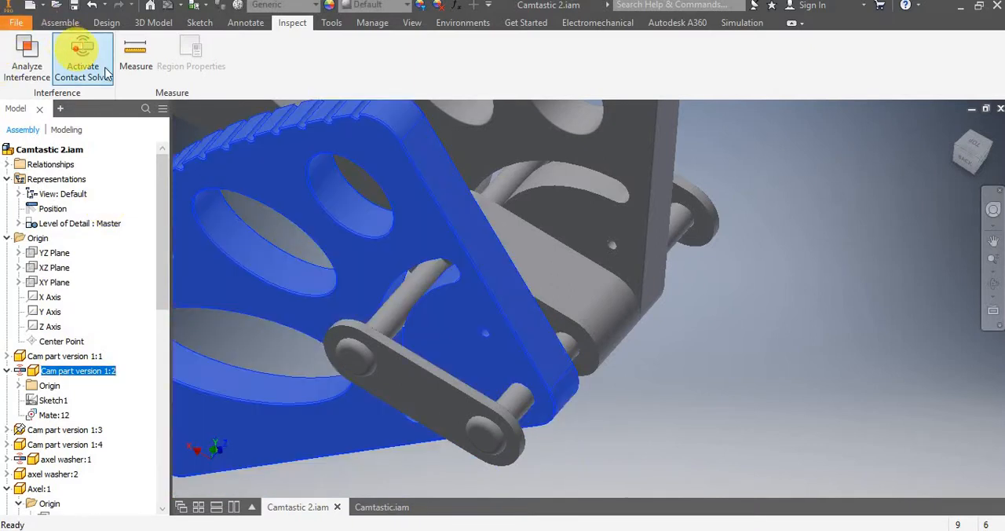
Swing Cam part version 1:2 up and down to test how its curved slot makes contact with the axle.
scroll(489, 248, down, 4)
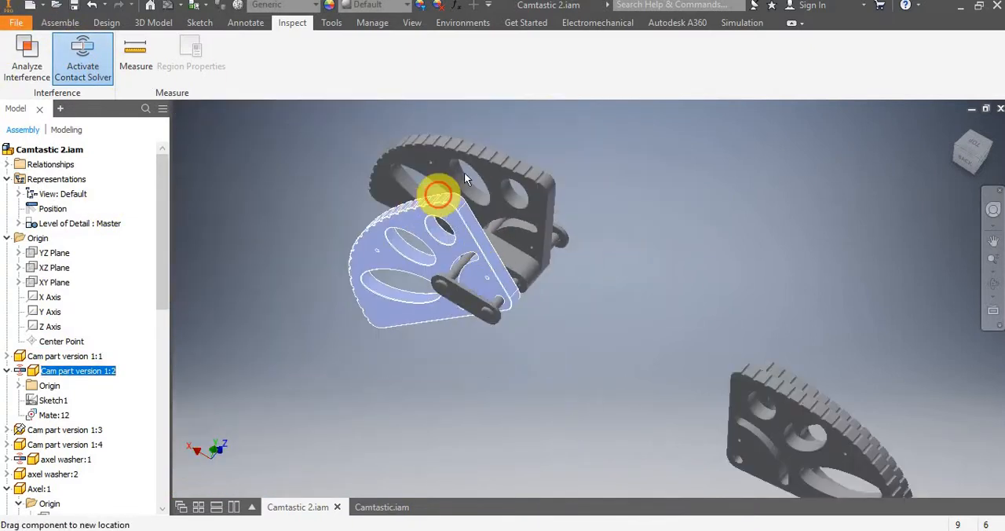
drag(464, 178, 519, 311)
scroll(511, 314, up, 3)
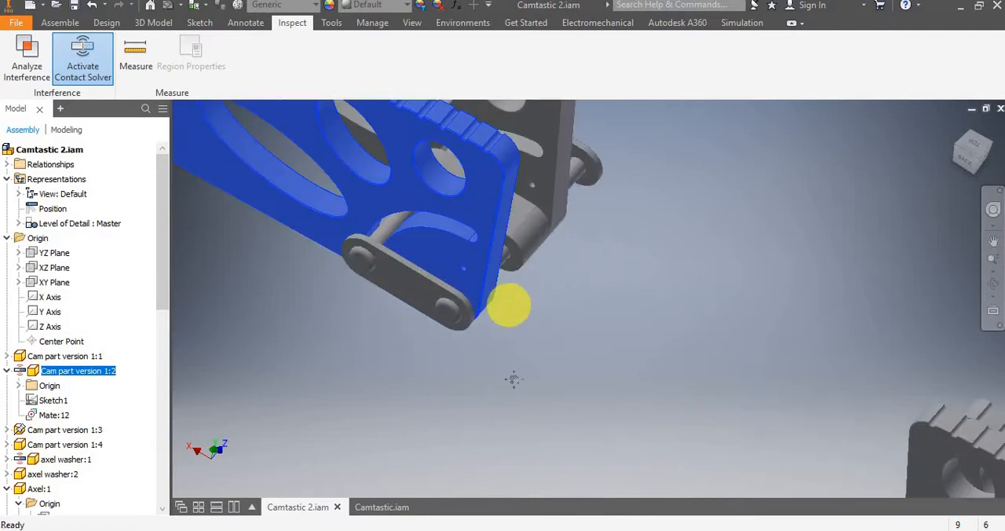
middle_drag(513, 379, 523, 461)
drag(487, 341, 396, 412)
scroll(401, 393, up, 3)
middle_drag(406, 372, 307, 429)
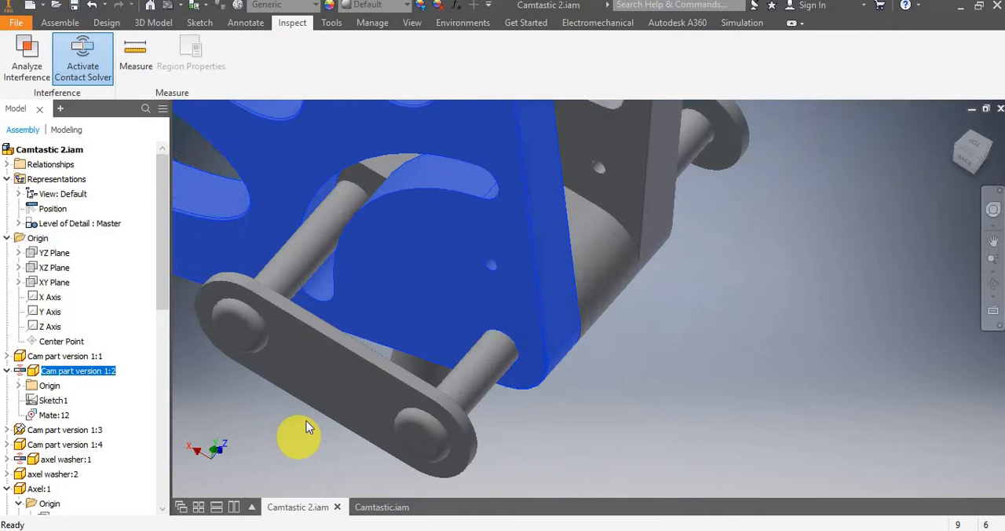
click(404, 220)
drag(361, 255, 378, 335)
scroll(379, 335, down, 4)
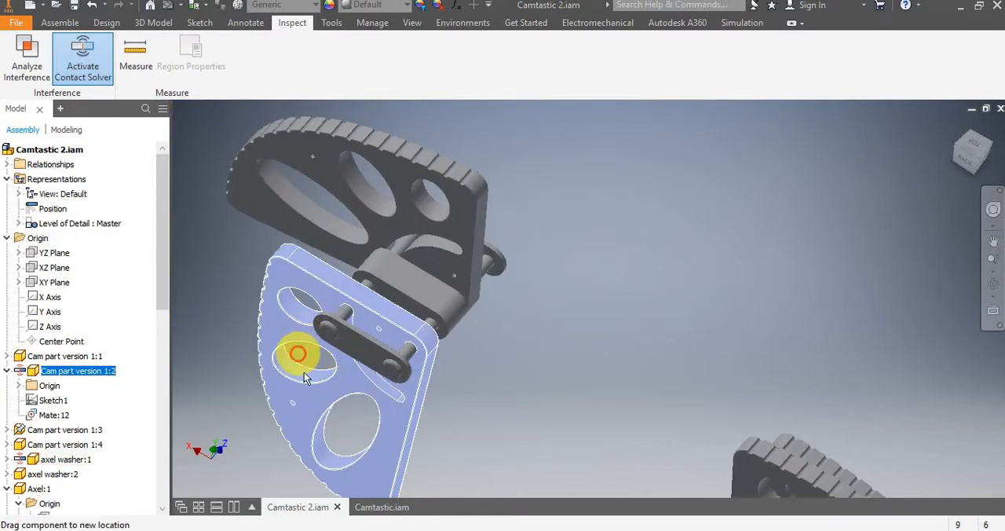
drag(304, 372, 369, 163)
scroll(336, 306, down, 6)
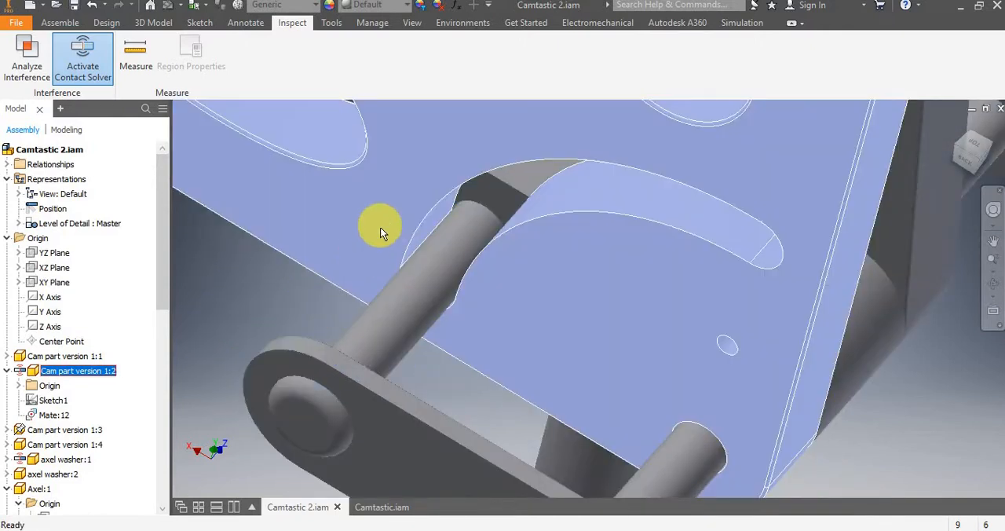
scroll(386, 224, up, 4)
middle_drag(405, 207, 358, 235)
mouse_move(337, 232)
mouse_down()
mouse_move(412, 207)
mouse_move(460, 212)
mouse_up()
drag(381, 224, 502, 212)
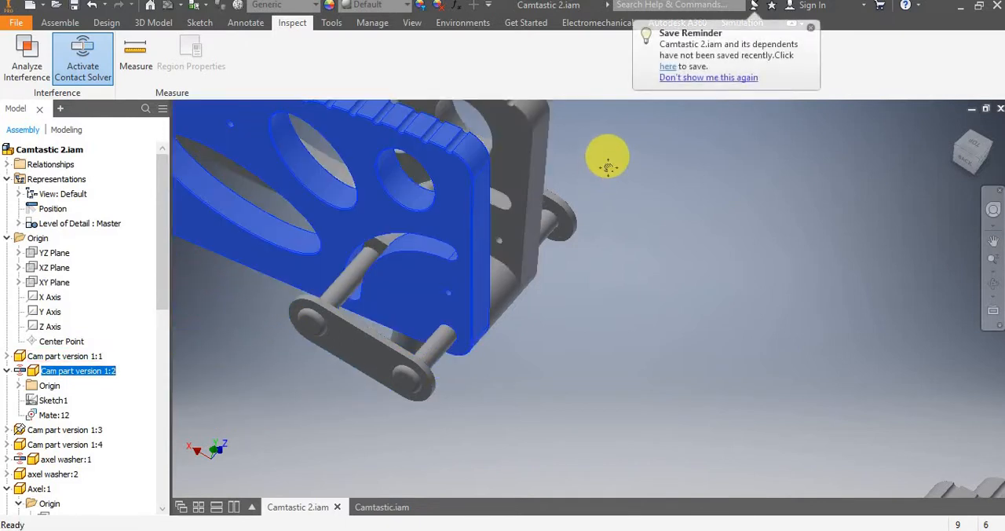
Deactivate the contact solver and swing Cam part version 1:2 about its axle to compare its movement without contact.
middle_drag(605, 157, 687, 206)
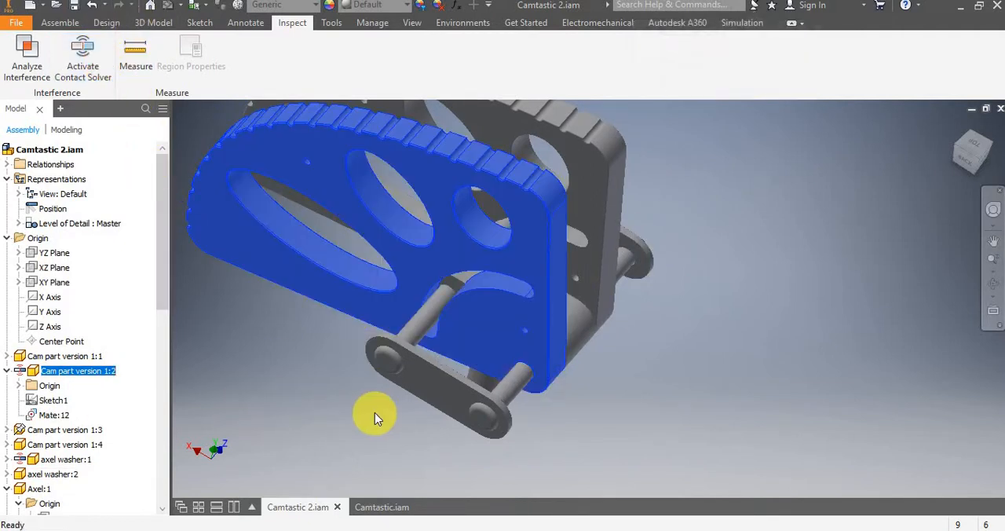
scroll(372, 415, down, 4)
middle_drag(363, 406, 317, 358)
scroll(331, 328, up, 3)
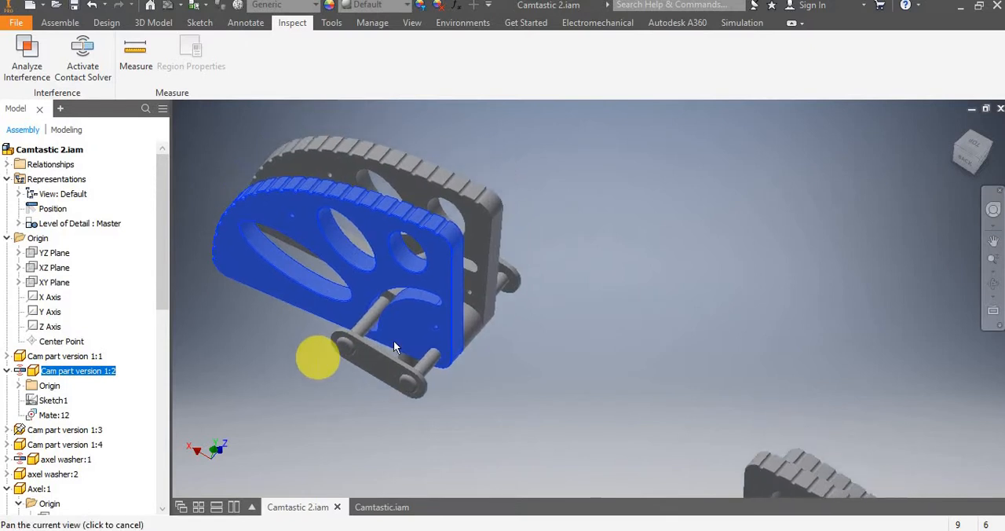
drag(402, 332, 309, 267)
click(512, 323)
middle_drag(510, 351, 483, 377)
scroll(478, 381, down, 3)
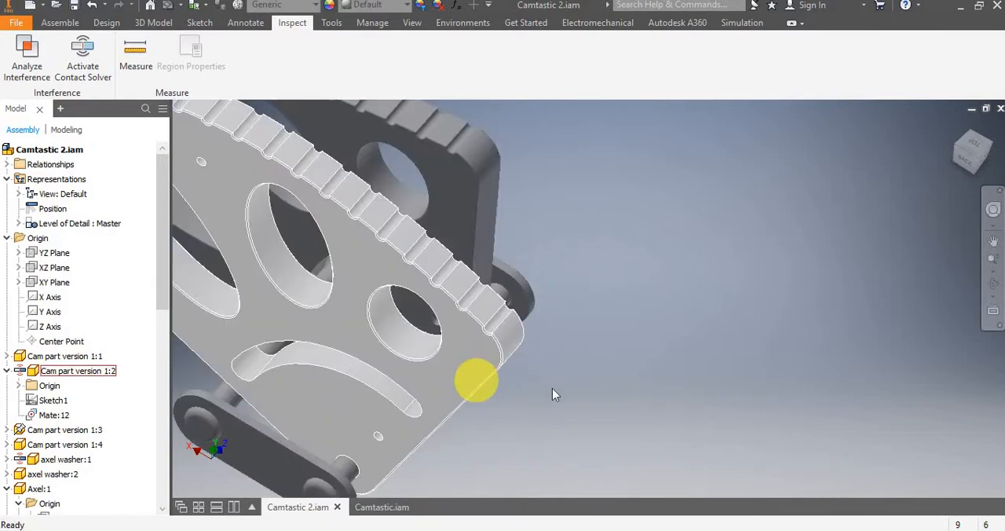
shift+middle_drag(530, 401, 345, 377)
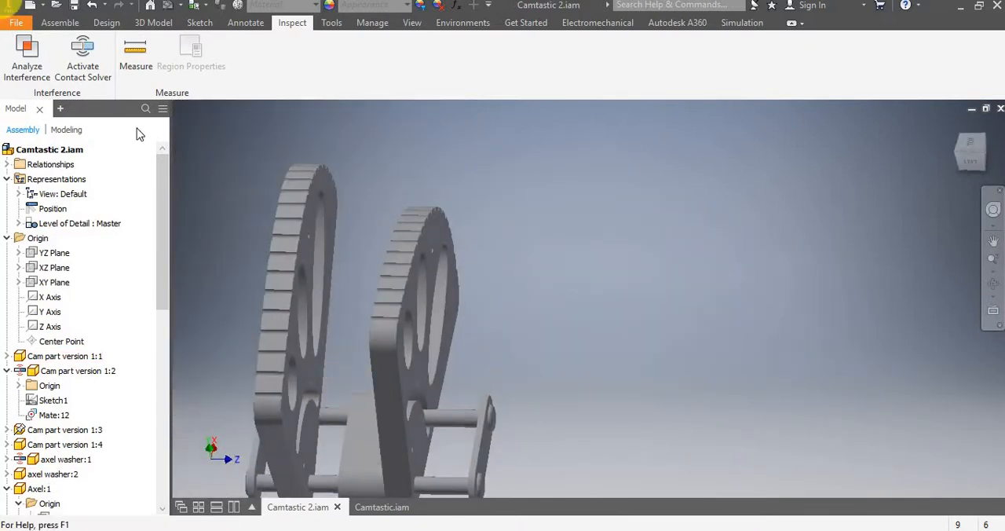
Mate the inner face of Cam part version 1:2 to the adjacent side of the central stem with a 0 mm offset.
click(59, 22)
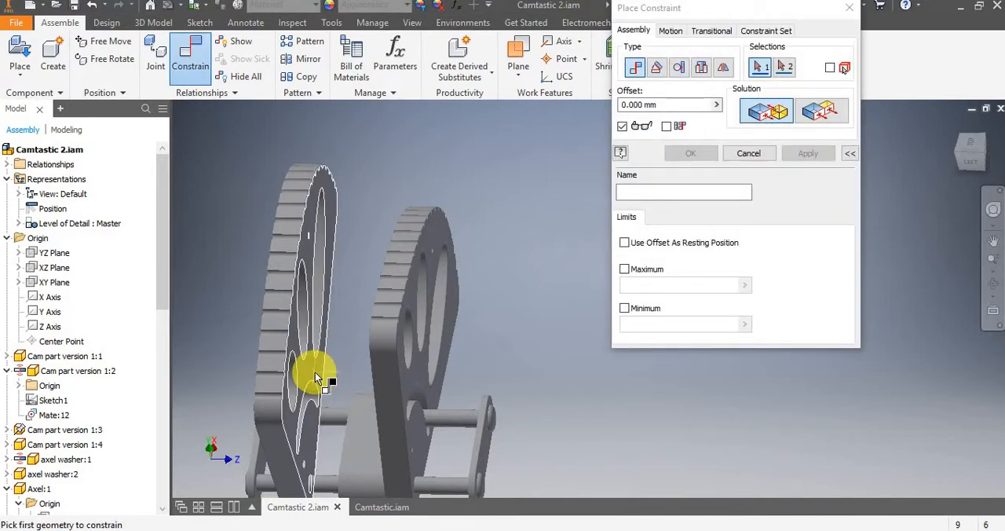
click(337, 396)
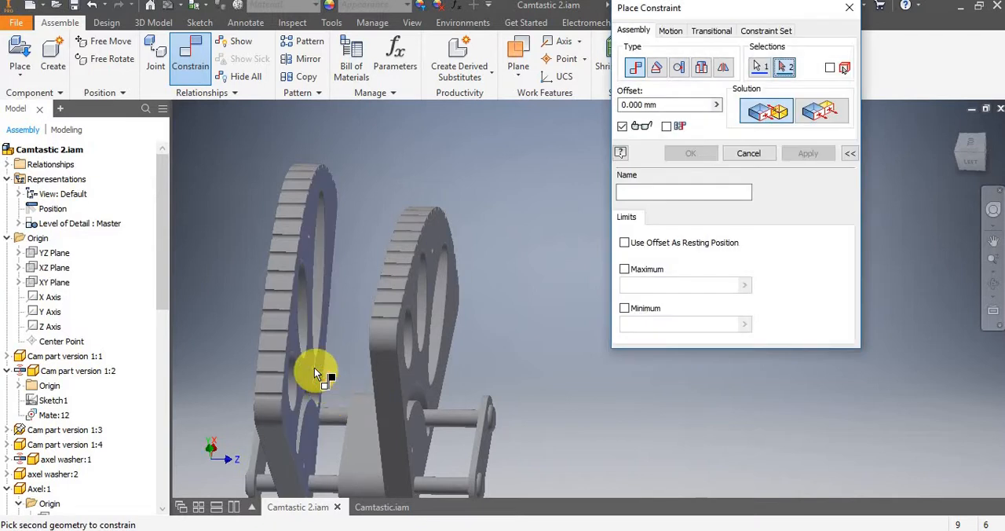
scroll(347, 384, up, 4)
mouse_move(347, 390)
shift+middle_down()
mouse_move(380, 382)
mouse_move(348, 432)
mouse_move(358, 385)
mouse_move(359, 404)
shift+middle_up()
scroll(362, 401, down, 4)
scroll(362, 401, down, 3)
click(329, 409)
scroll(330, 409, up, 4)
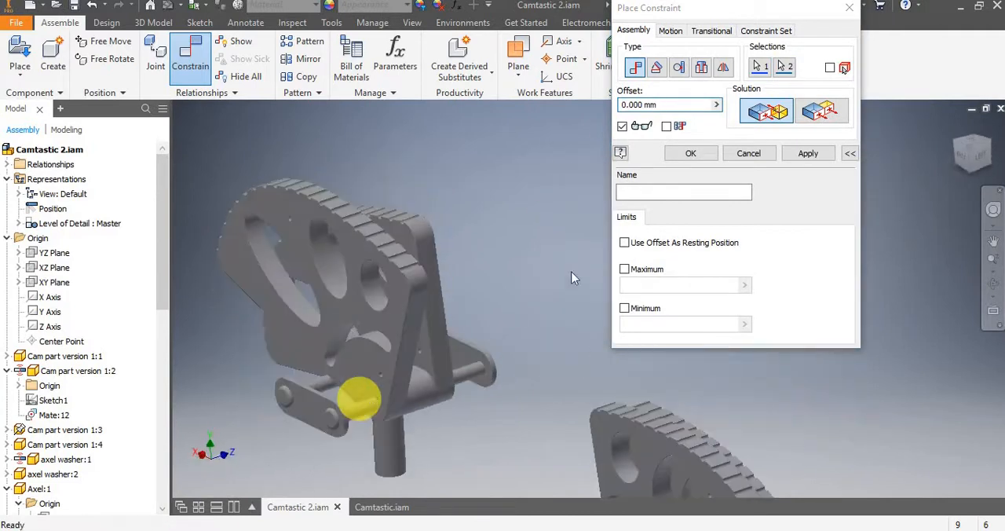
click(847, 153)
click(829, 154)
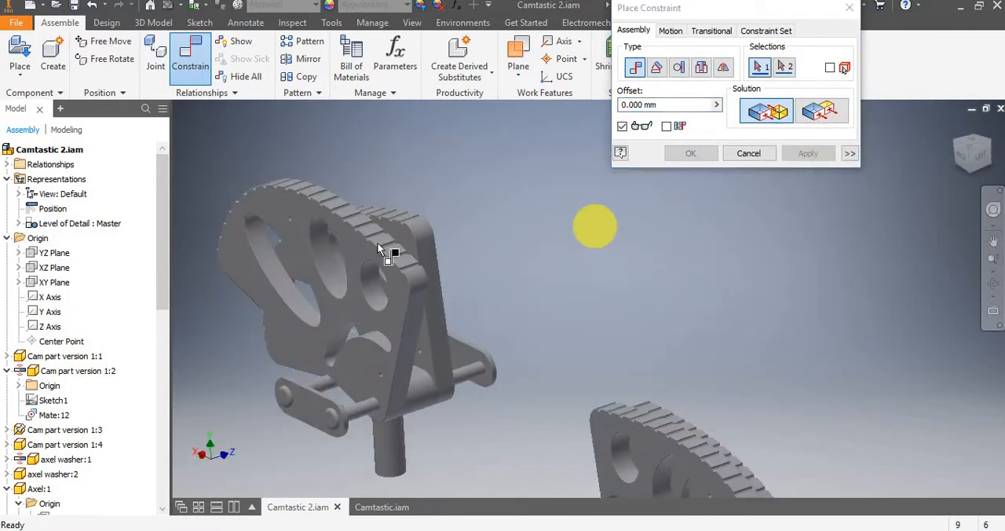
click(846, 8)
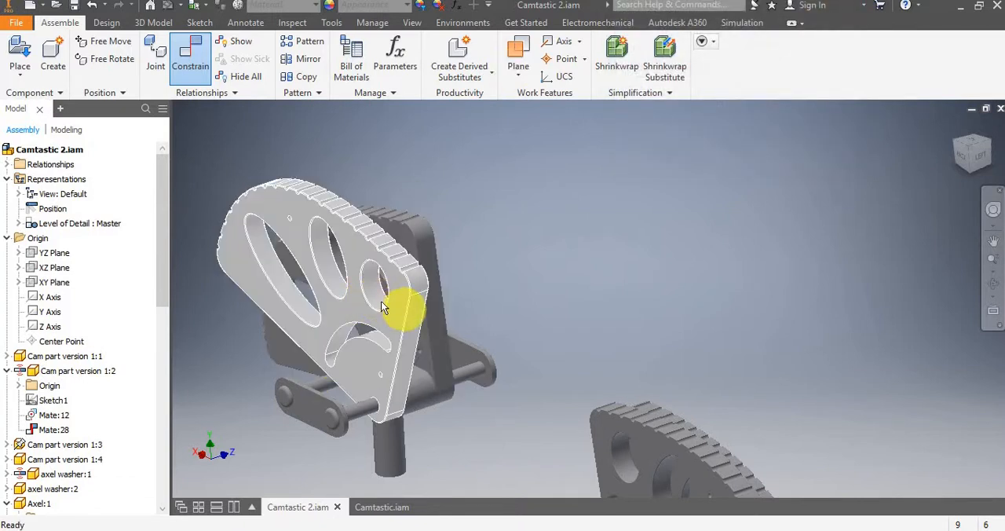
Swing the newly mated cam about its axle and examine how both cams sit against the central stem.
drag(324, 308, 491, 198)
click(491, 196)
scroll(423, 302, down, 3)
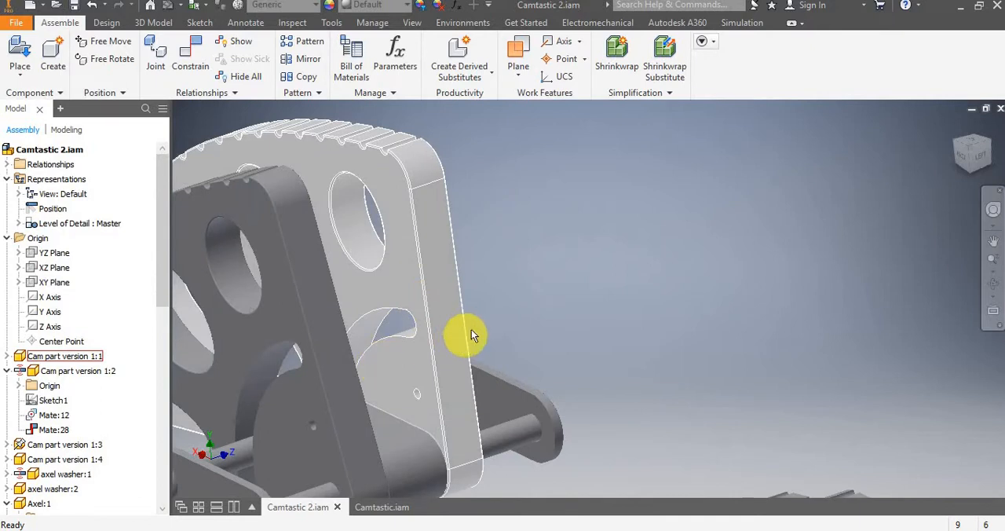
scroll(471, 334, up, 3)
scroll(423, 358, down, 3)
scroll(457, 338, up, 4)
middle_drag(463, 329, 463, 401)
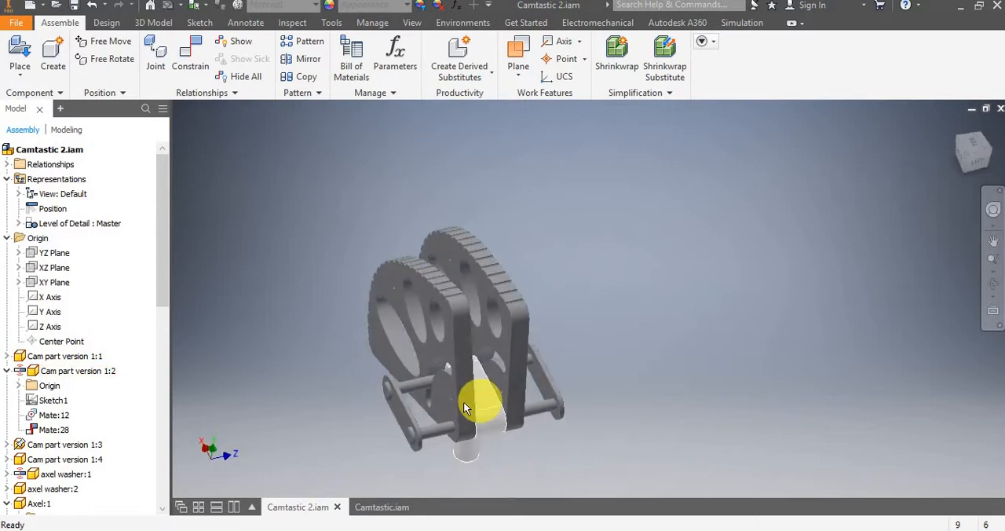
scroll(463, 401, down, 3)
scroll(314, 381, up, 1)
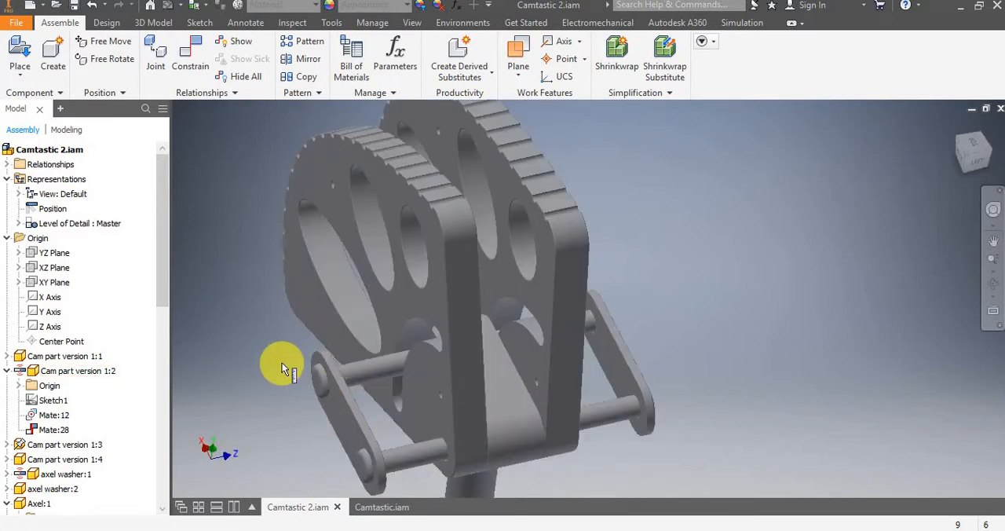
Measure the minimum distance between the outer face of Cam part version 1:2 and the facing axle washer, and clear the measurement.
key(m)
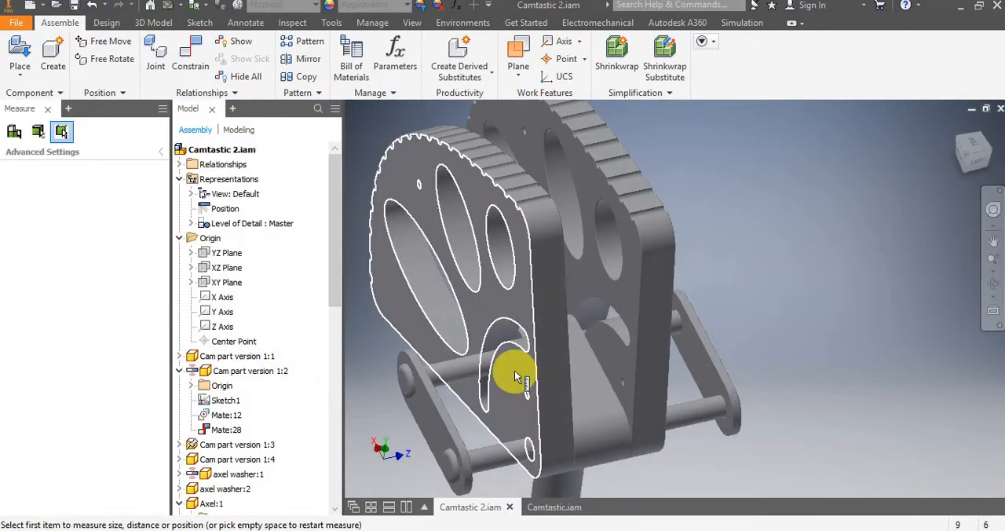
click(516, 375)
scroll(411, 427, up, 3)
scroll(408, 429, down, 2)
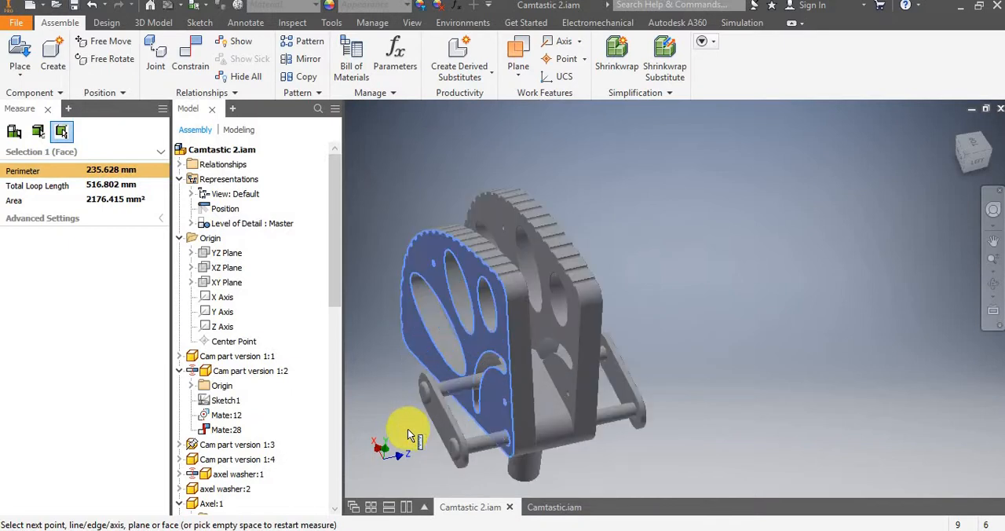
shift+middle_drag(449, 423, 410, 430)
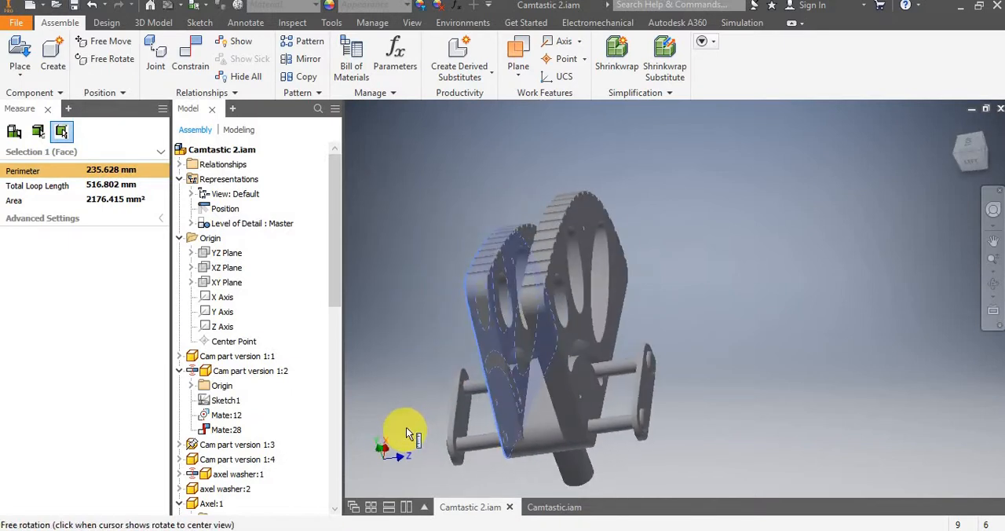
scroll(462, 407, down, 3)
click(464, 408)
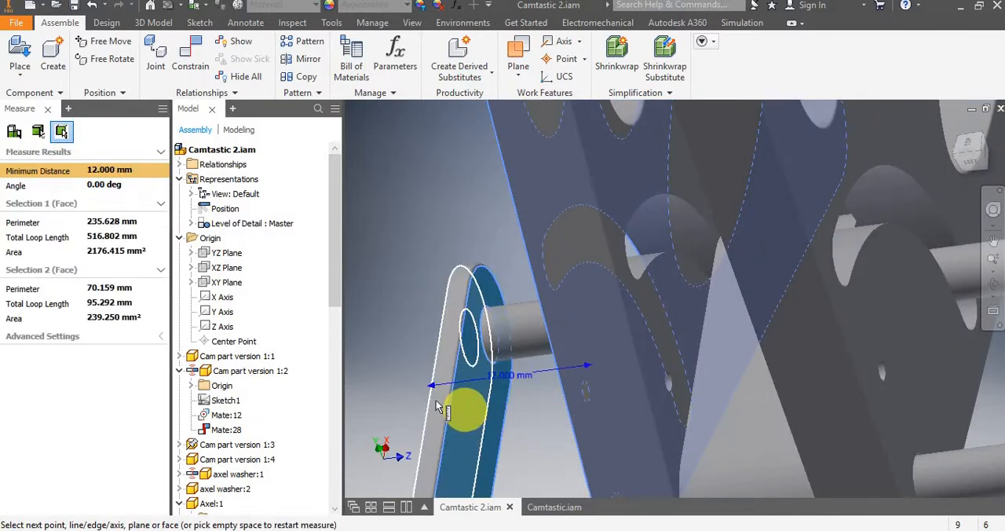
shift+middle_drag(464, 408, 415, 399)
click(751, 298)
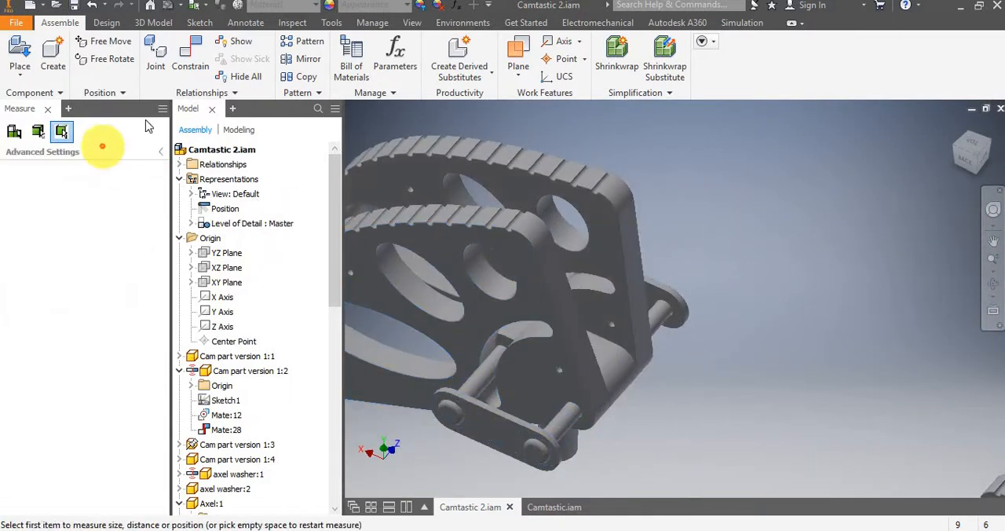
Limit the mate between Cam part version 1:2 and the central stem to a maximum of 12 mm and a minimum of 0 mm.
click(48, 110)
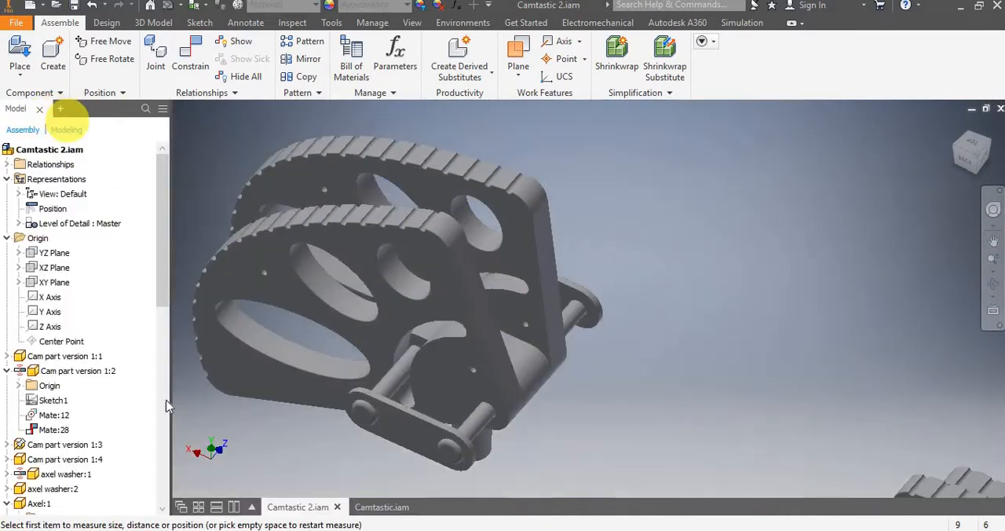
right_click(58, 434)
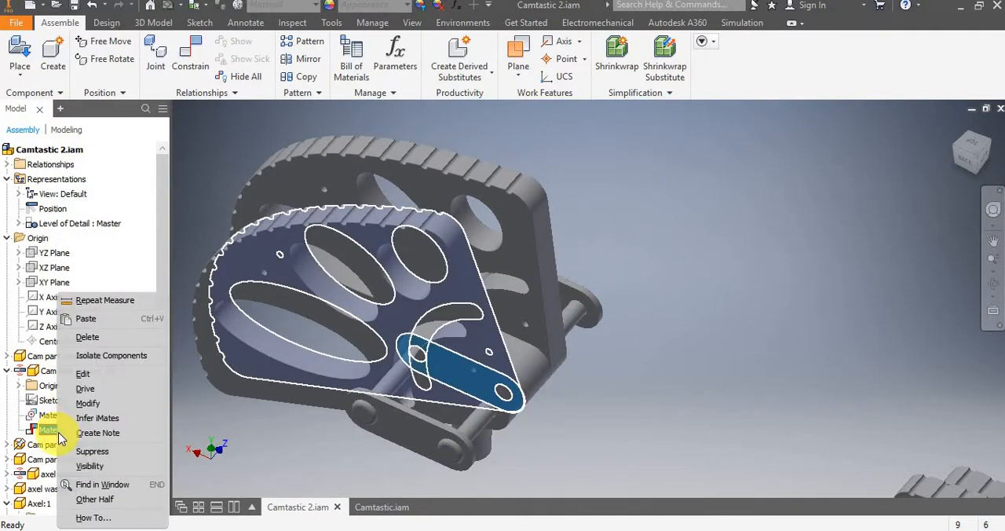
click(108, 375)
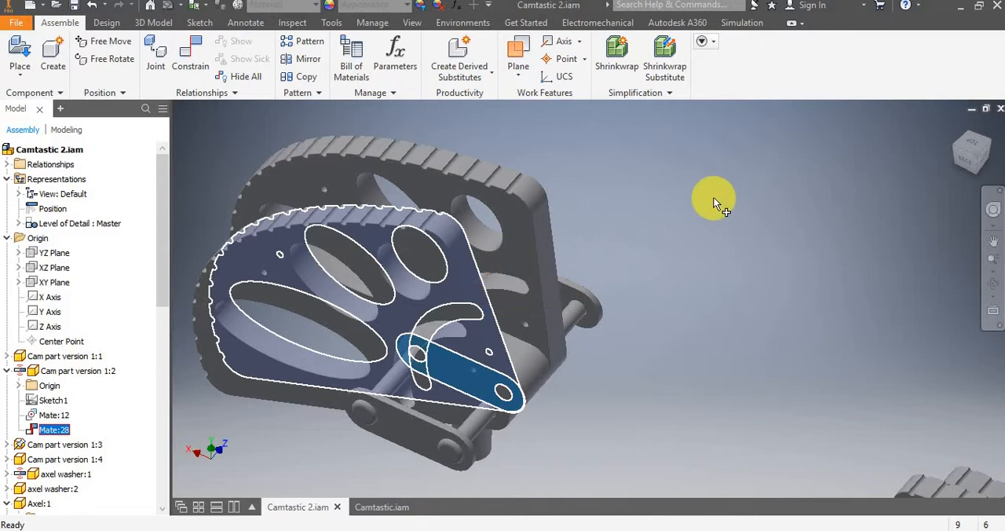
click(635, 338)
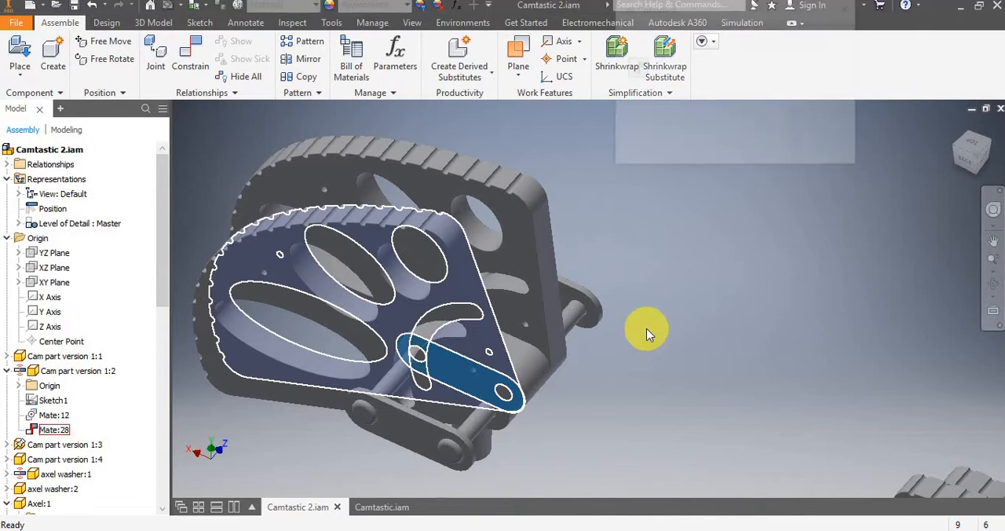
drag(770, 17, 685, 154)
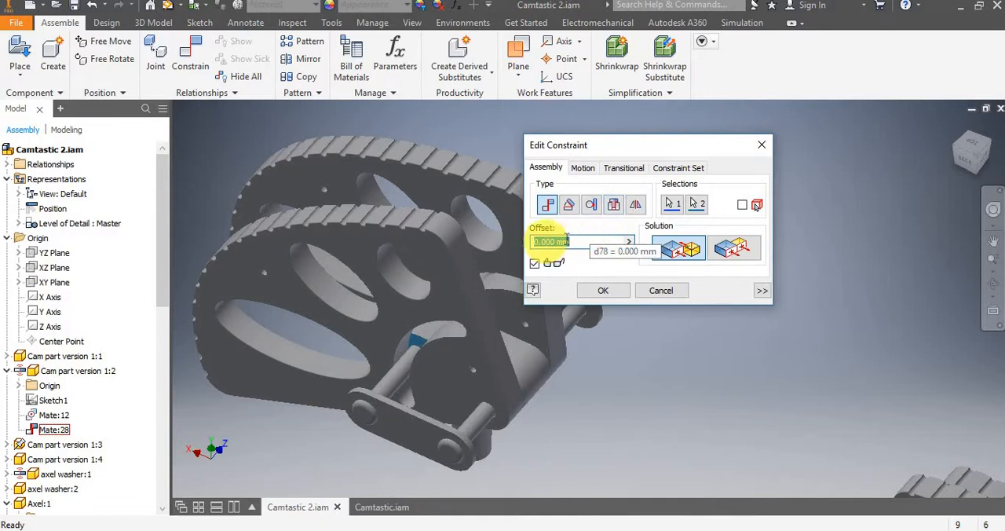
click(758, 294)
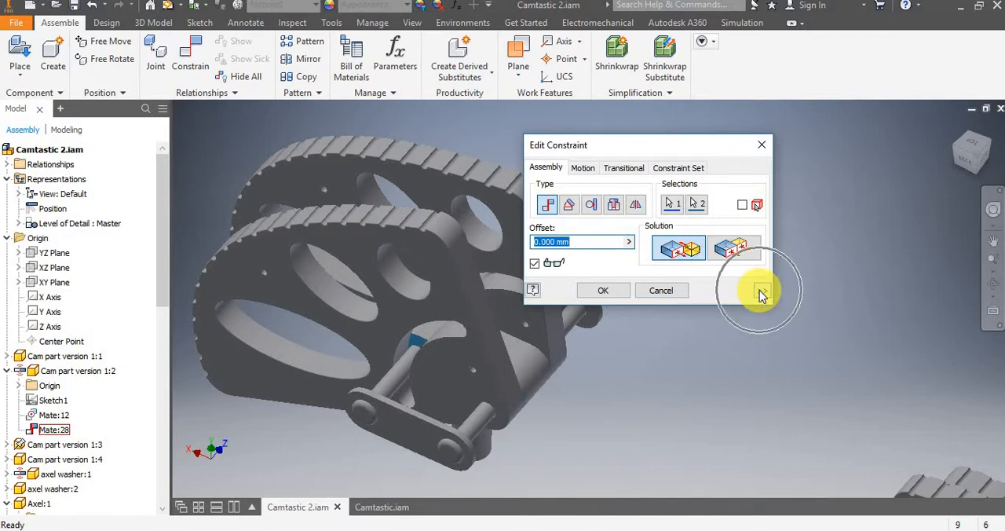
click(761, 292)
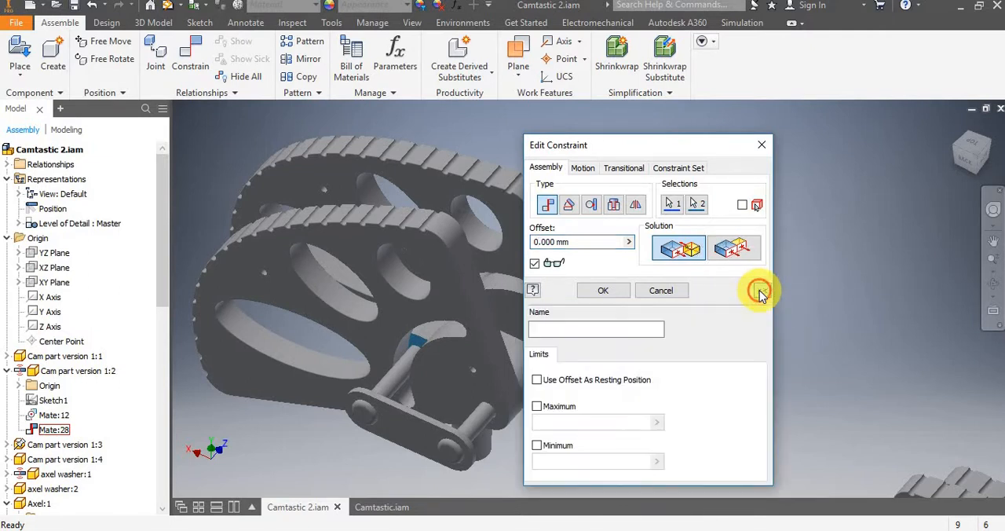
click(537, 406)
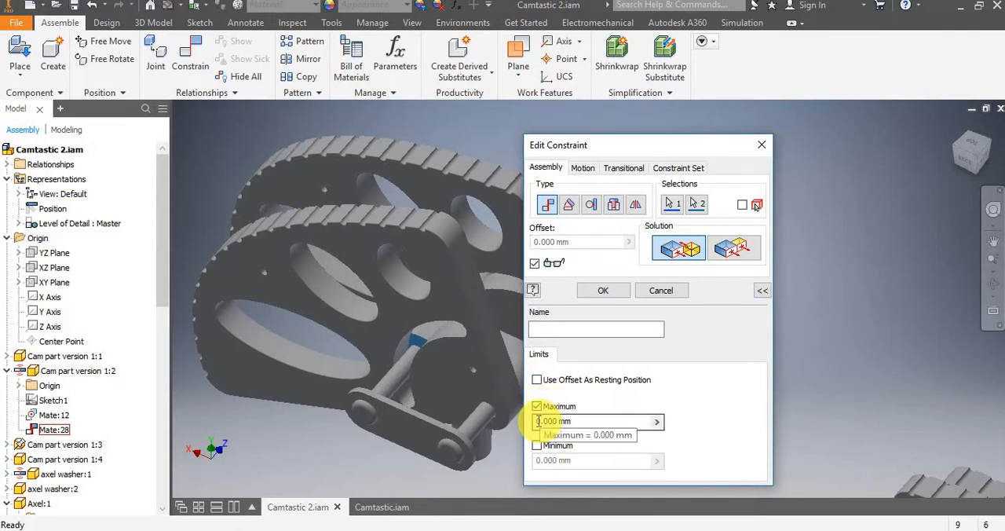
click(534, 422)
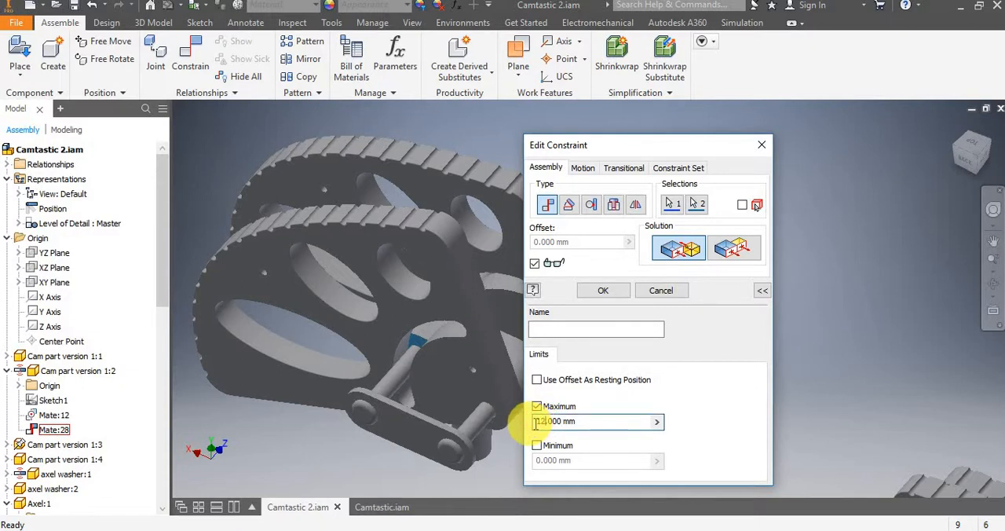
click(537, 445)
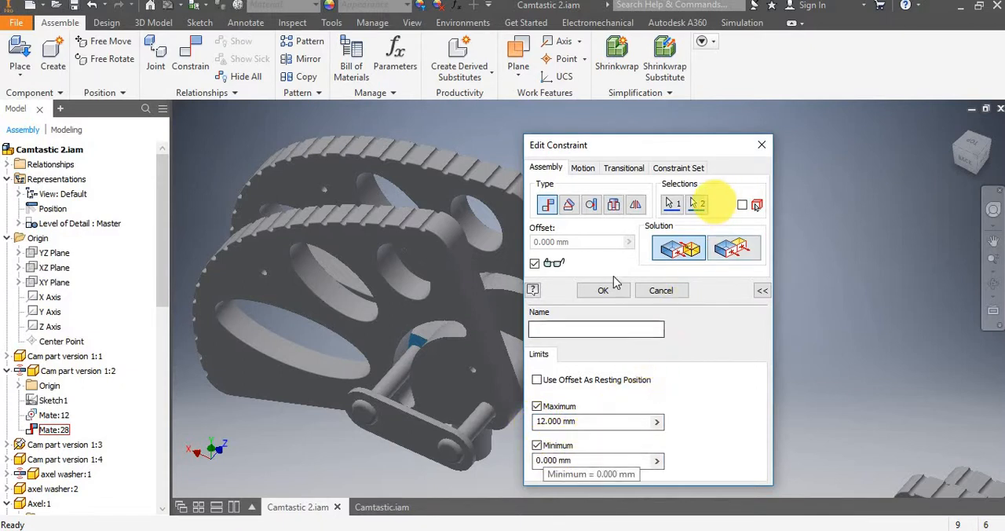
click(602, 295)
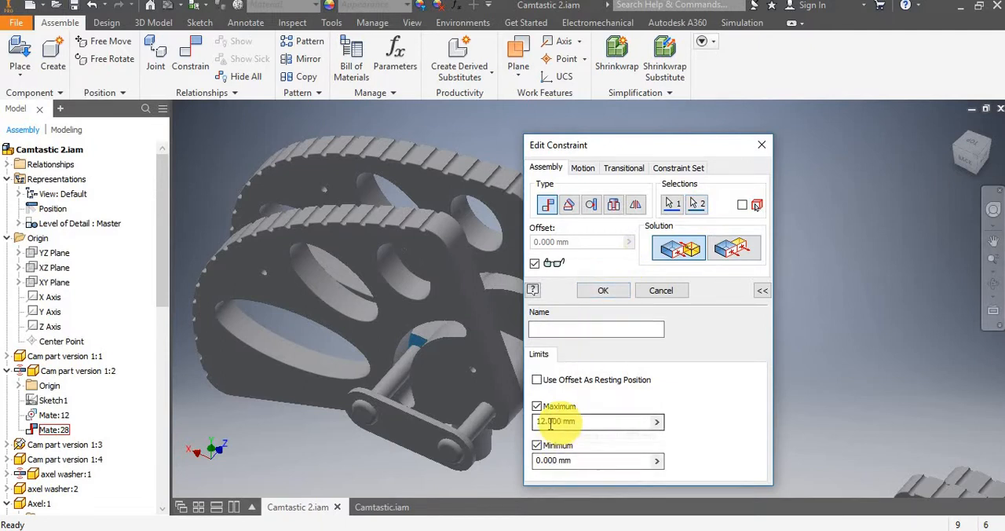
click(603, 291)
Slide Cam part version 1:2 along its axle and examine its travel between the central stem and the axle washer.
drag(617, 291, 534, 323)
click(679, 332)
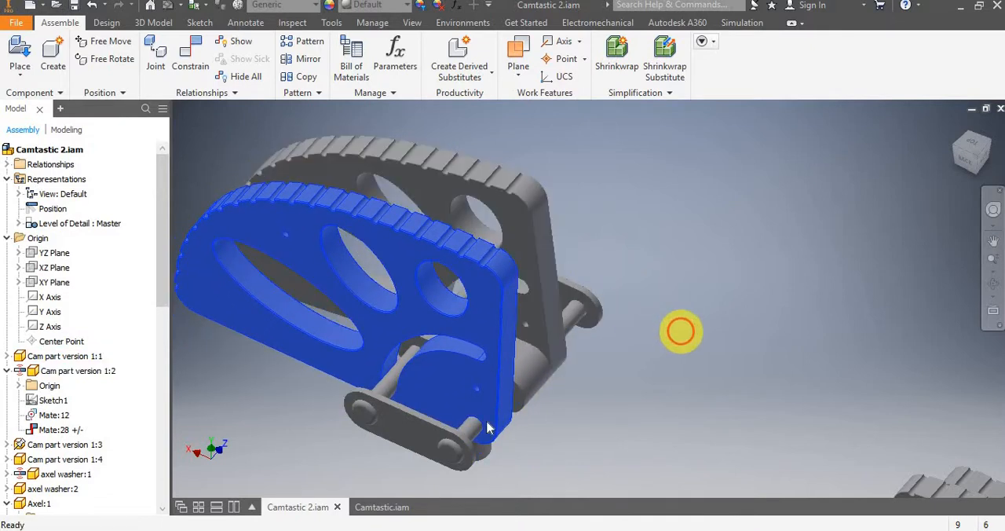
shift+middle_drag(376, 433, 438, 410)
scroll(451, 357, down, 3)
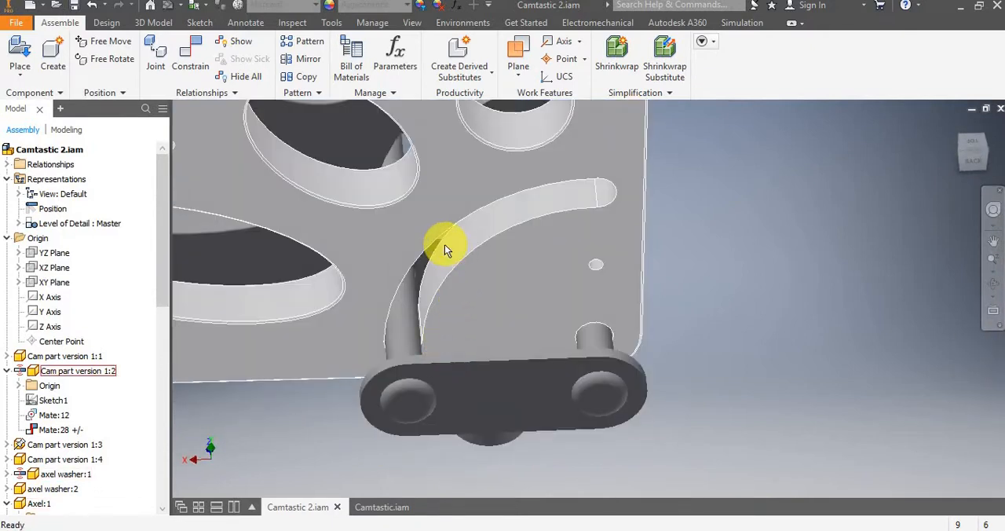
scroll(444, 245, up, 3)
middle_drag(447, 248, 532, 317)
middle_drag(486, 265, 560, 321)
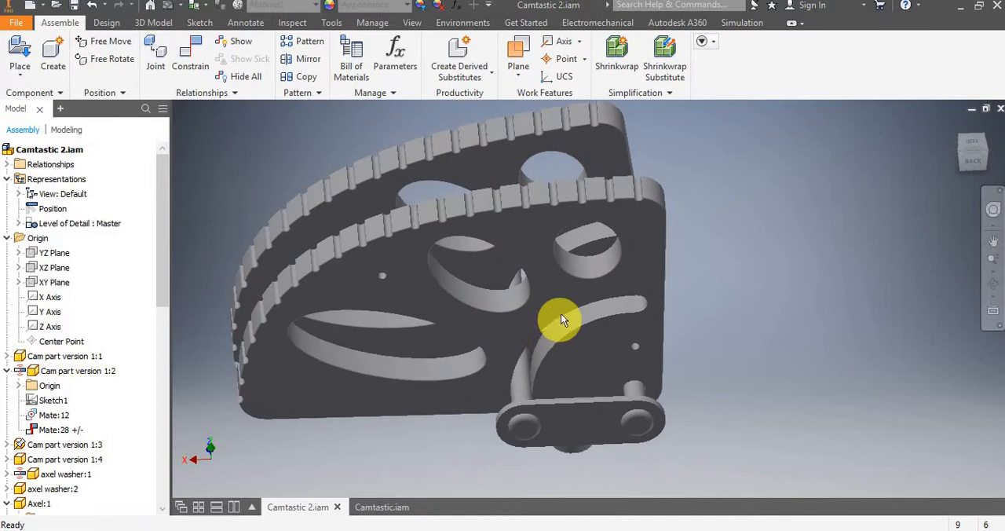
click(544, 311)
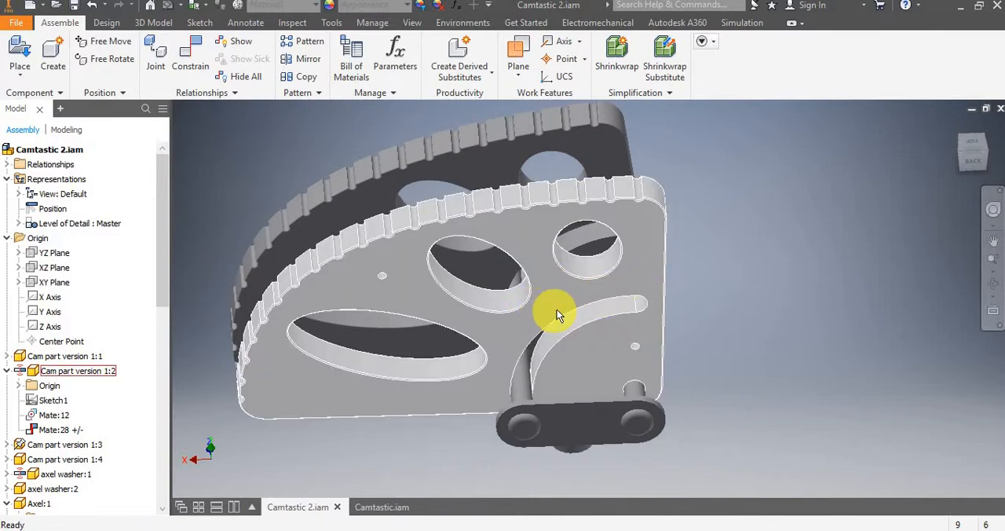
drag(558, 314, 544, 286)
click(850, 251)
scroll(723, 338, up, 3)
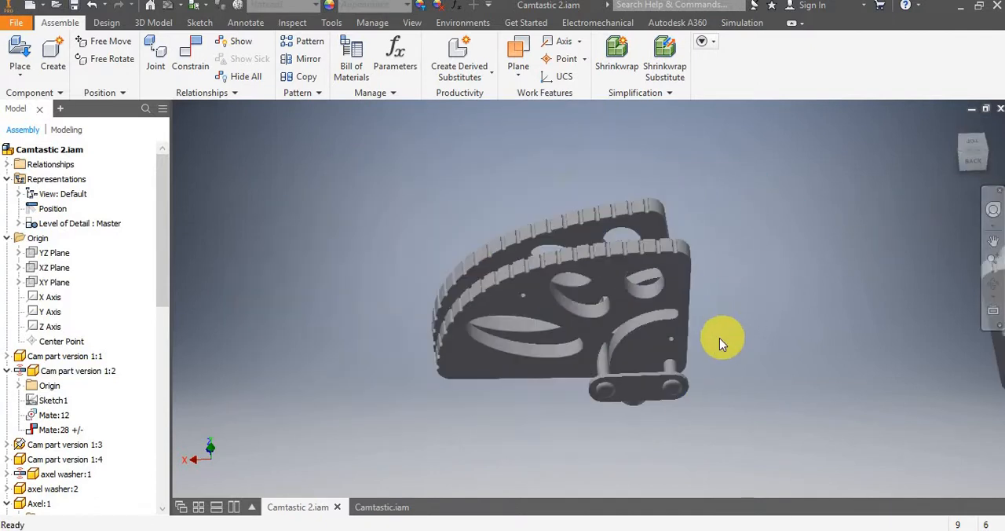
scroll(719, 338, down, 3)
shift+middle_drag(708, 348, 747, 298)
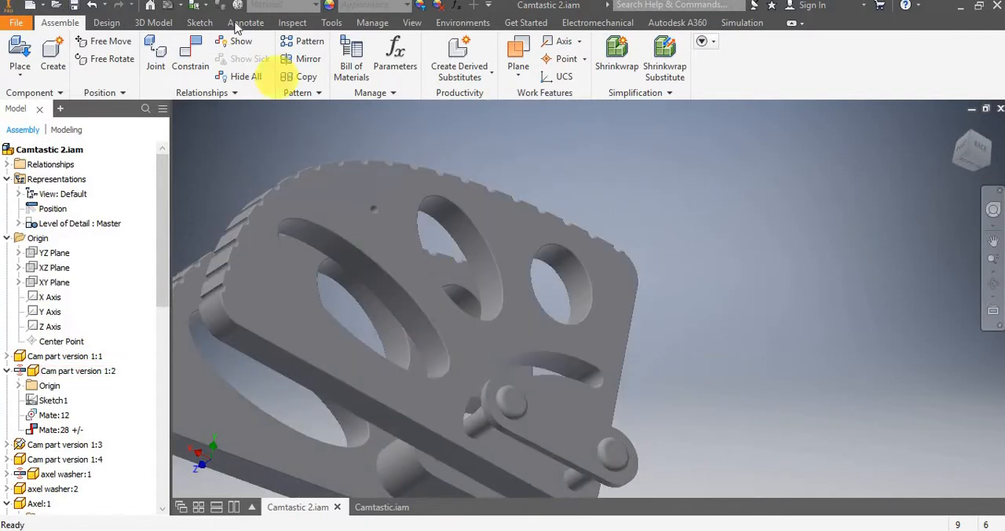
Start an Angle constraint that uses the Explicit Reference Vector solution, keeping the dialog clear of the cams.
click(189, 66)
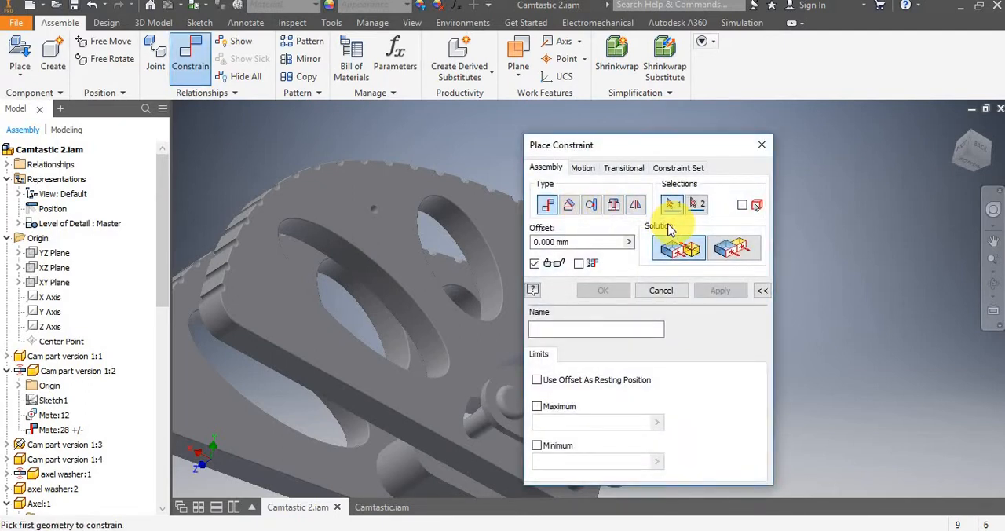
click(572, 210)
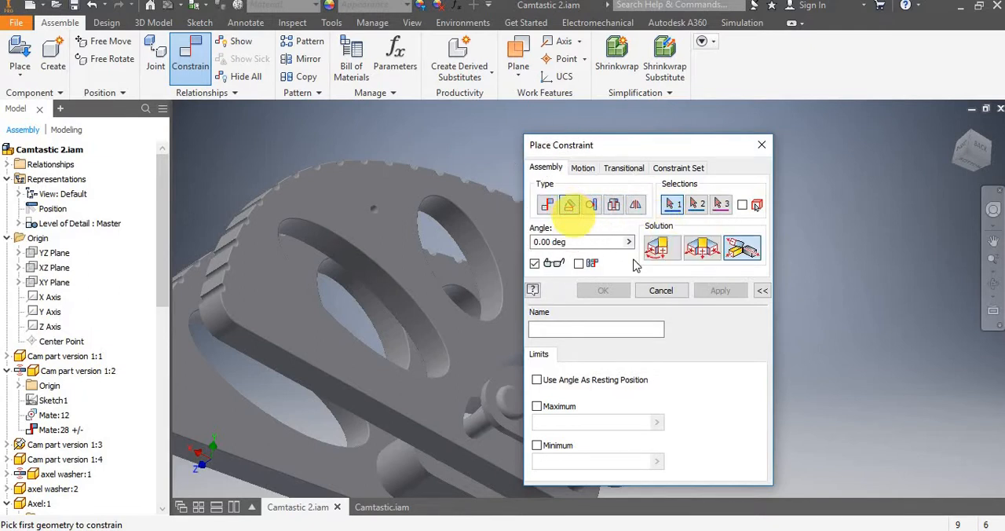
click(734, 258)
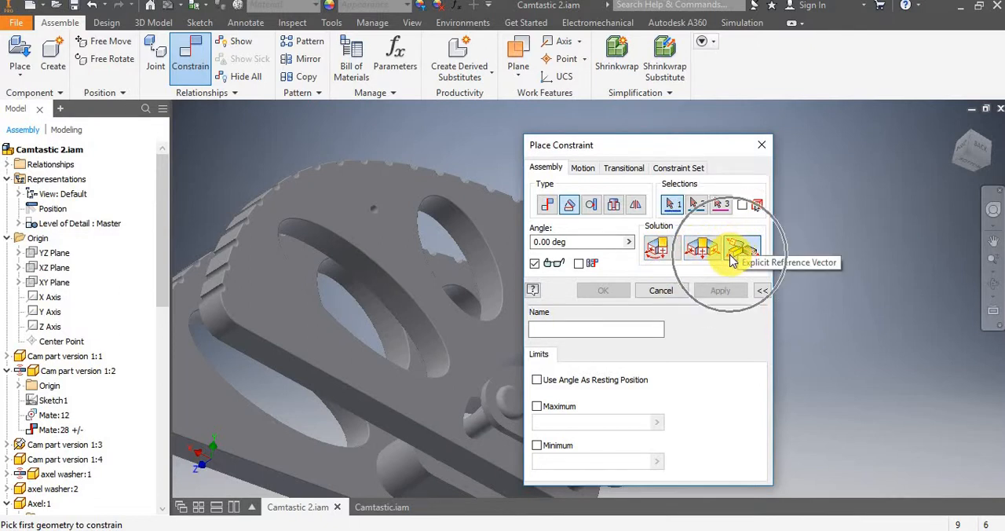
click(731, 252)
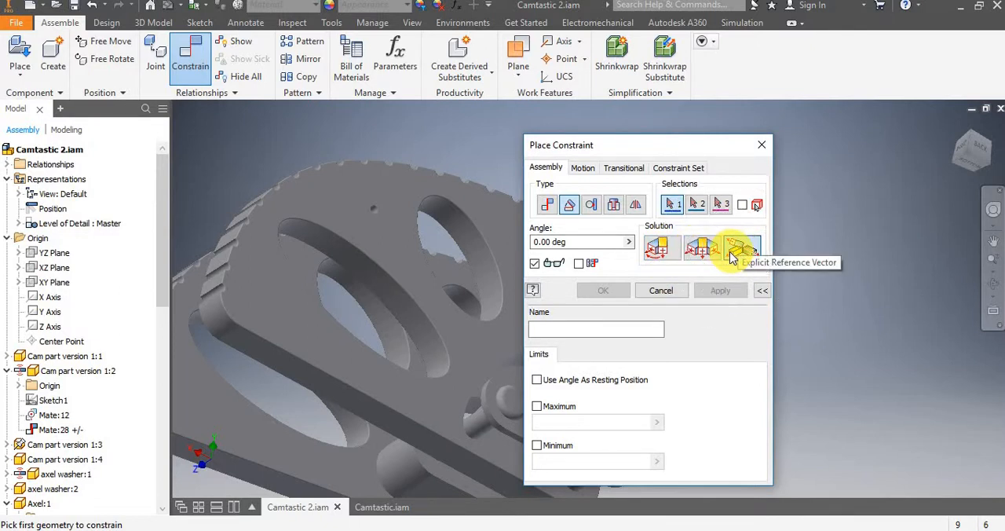
click(731, 252)
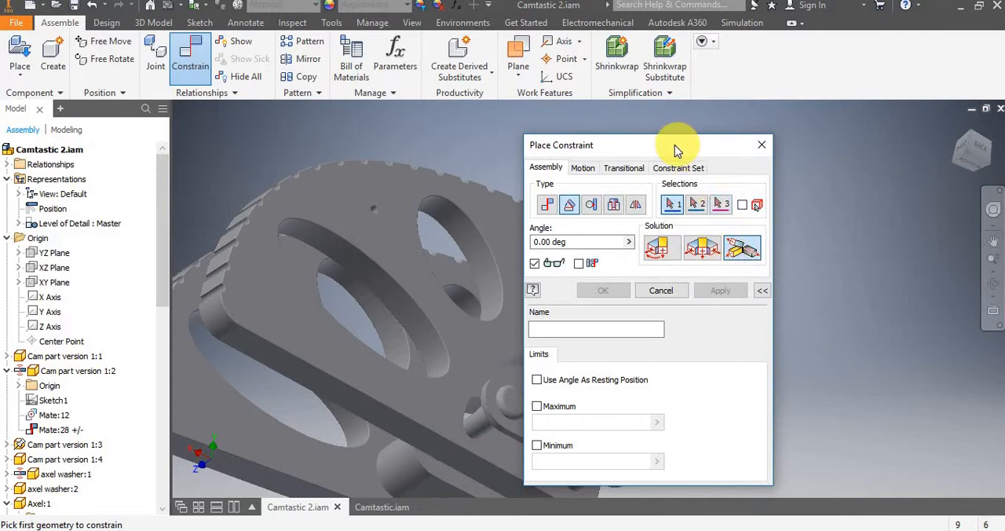
drag(672, 149, 353, 60)
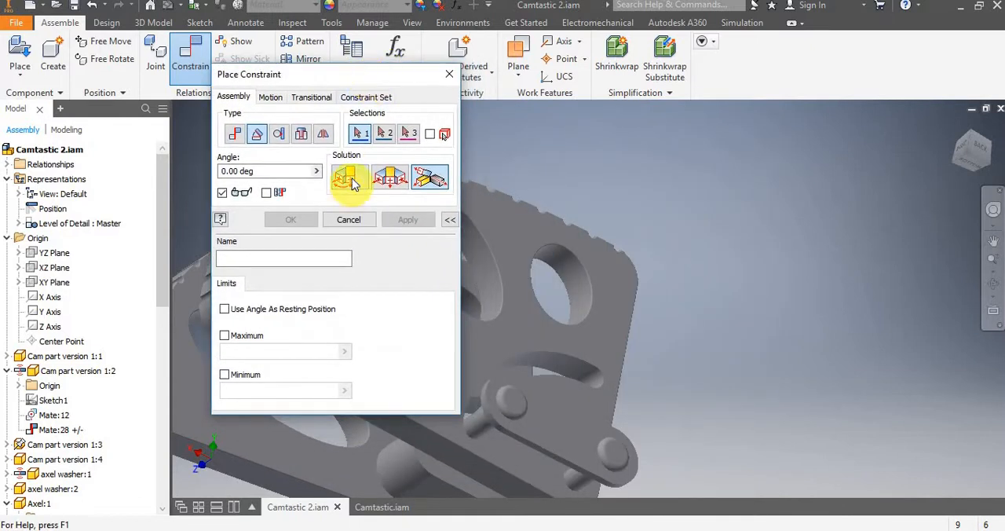
Try the Directed Angle and Undirected Angle solutions, and return the constraint to Explicit Reference Vector.
click(348, 181)
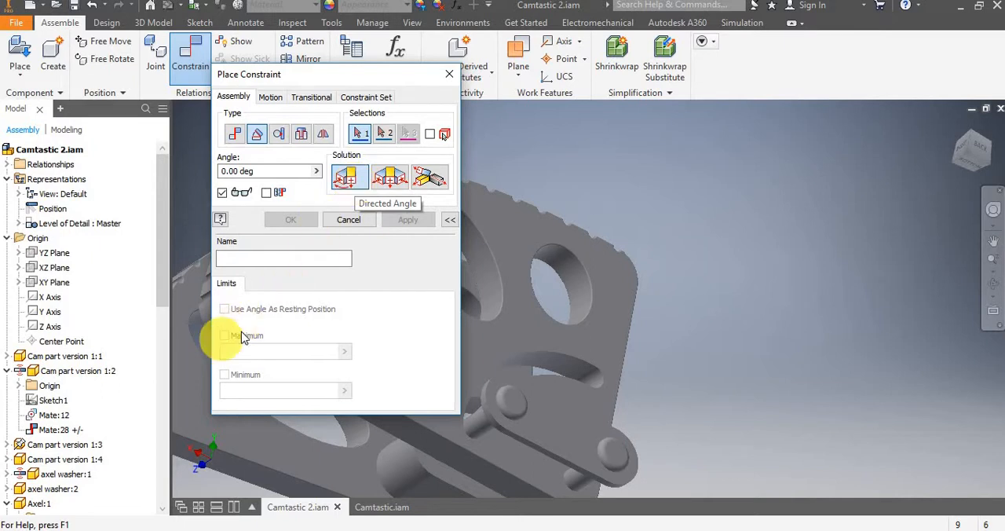
click(391, 182)
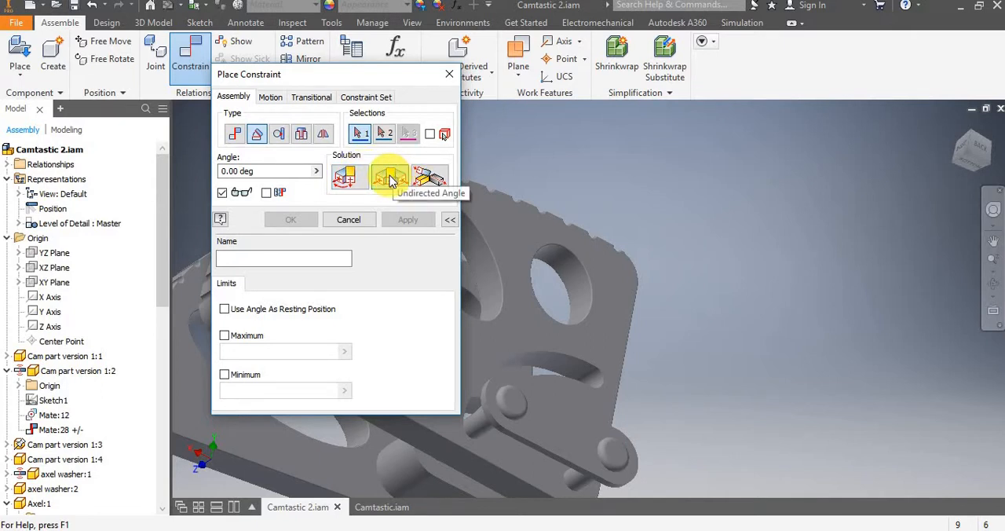
click(395, 183)
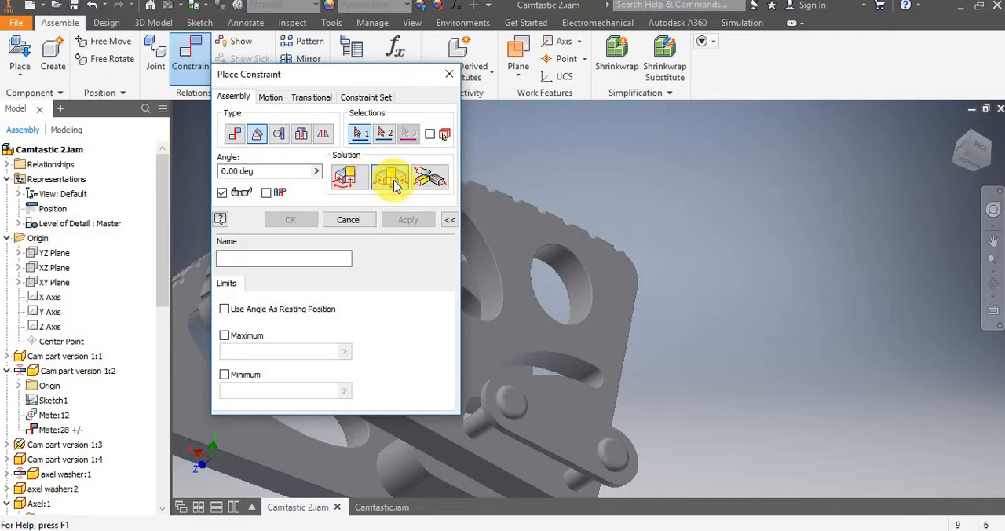
click(426, 180)
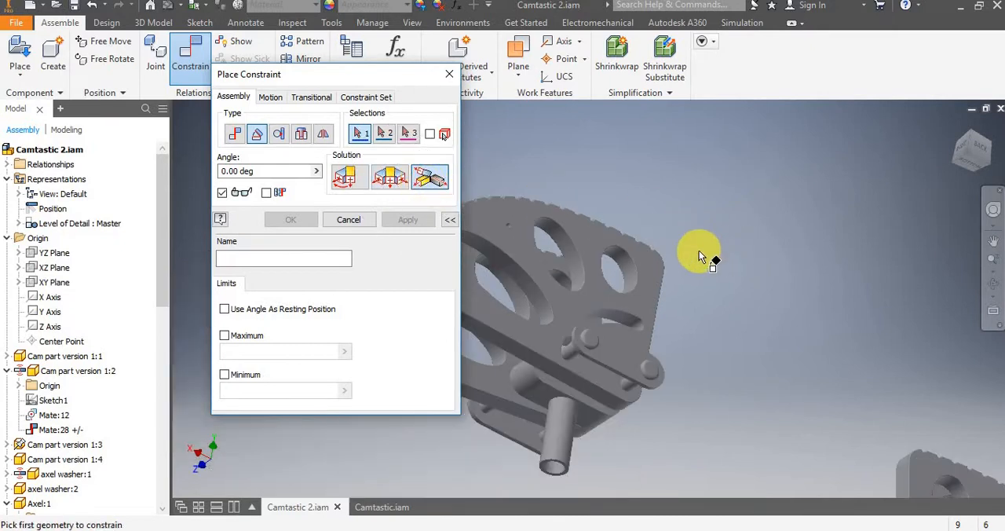
Choose the flat bottom face of Cam part version 1:2 and the long narrow side face of the axle washer for the angle constraint.
mouse_move(699, 250)
shift+middle_down()
mouse_move(675, 280)
mouse_move(693, 265)
shift+middle_up()
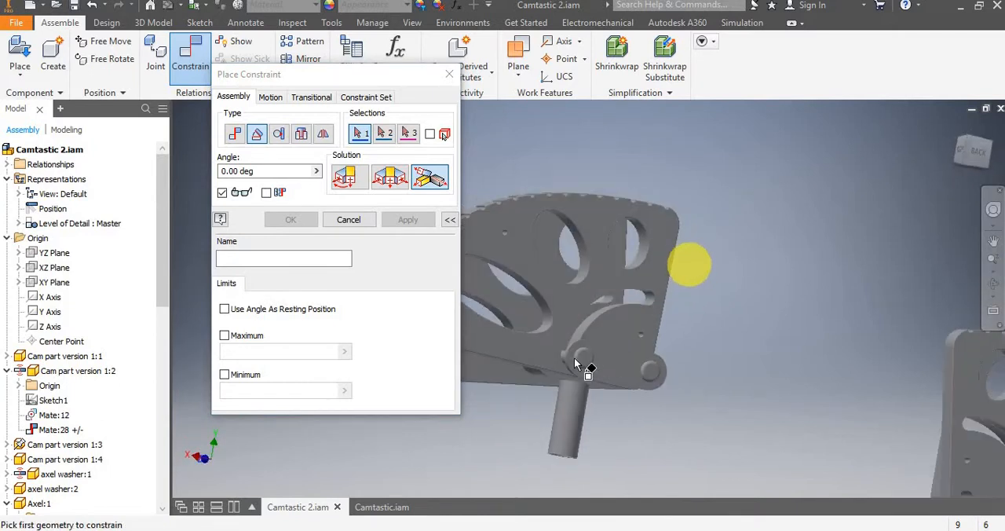
scroll(579, 361, down, 3)
shift+middle_drag(524, 373, 564, 361)
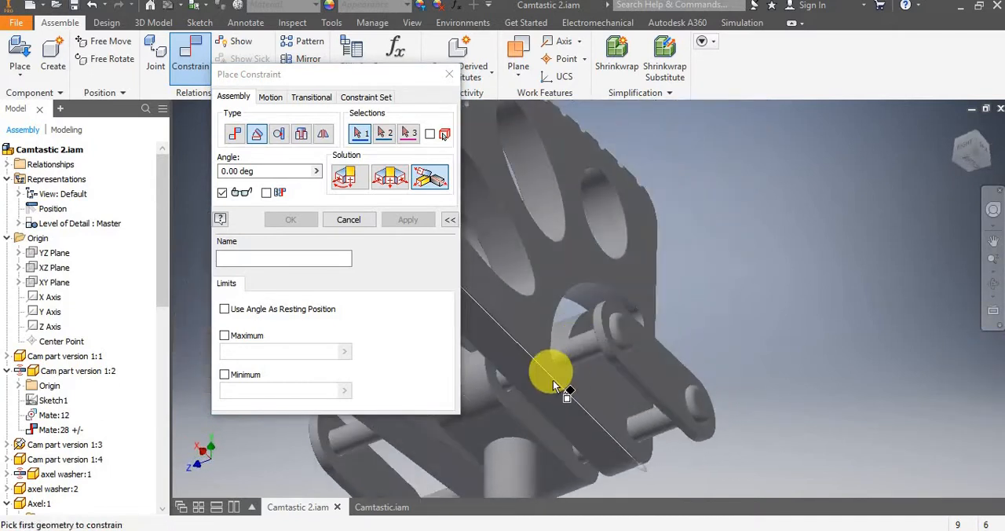
scroll(530, 399, down, 3)
click(529, 398)
scroll(574, 359, up, 5)
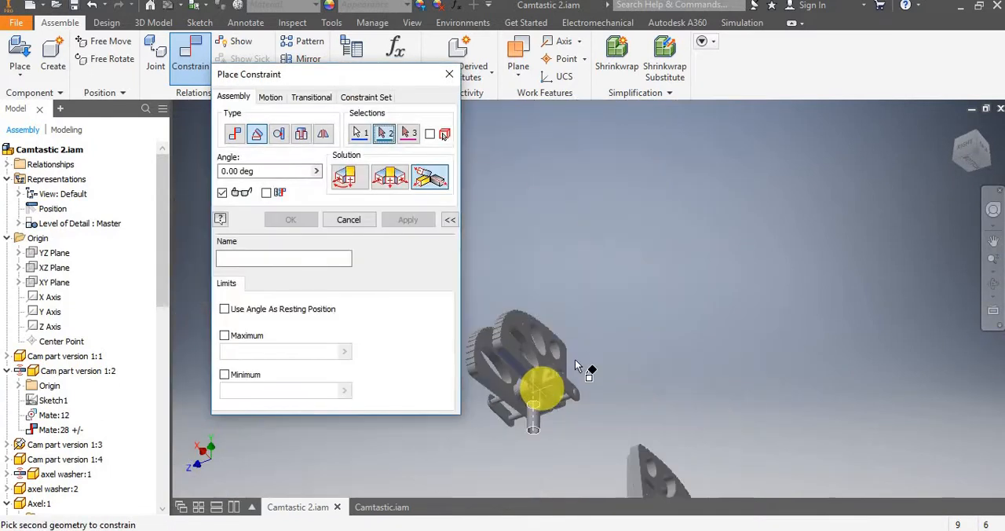
scroll(568, 369, down, 6)
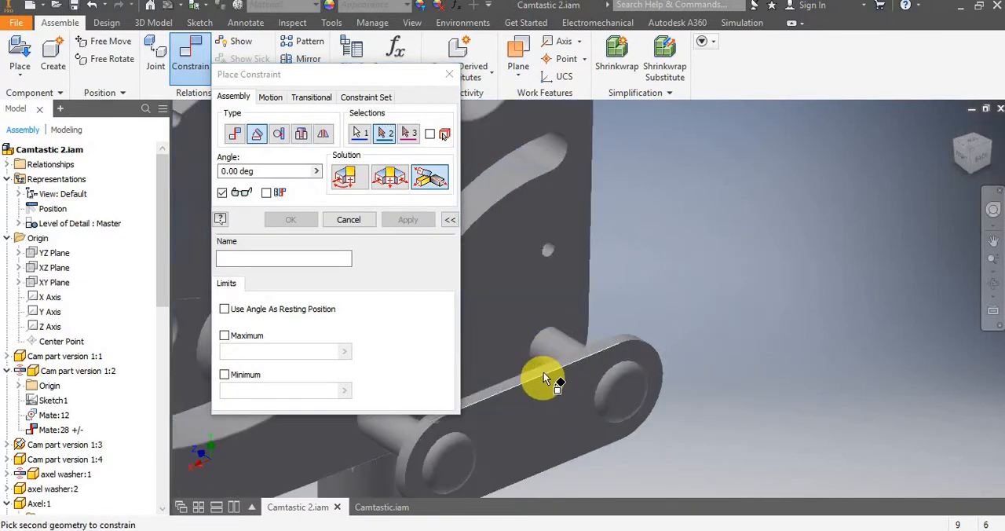
click(543, 370)
Set the long straight edge of the axle washer as the reference vector of the angle constraint.
scroll(605, 314, up, 3)
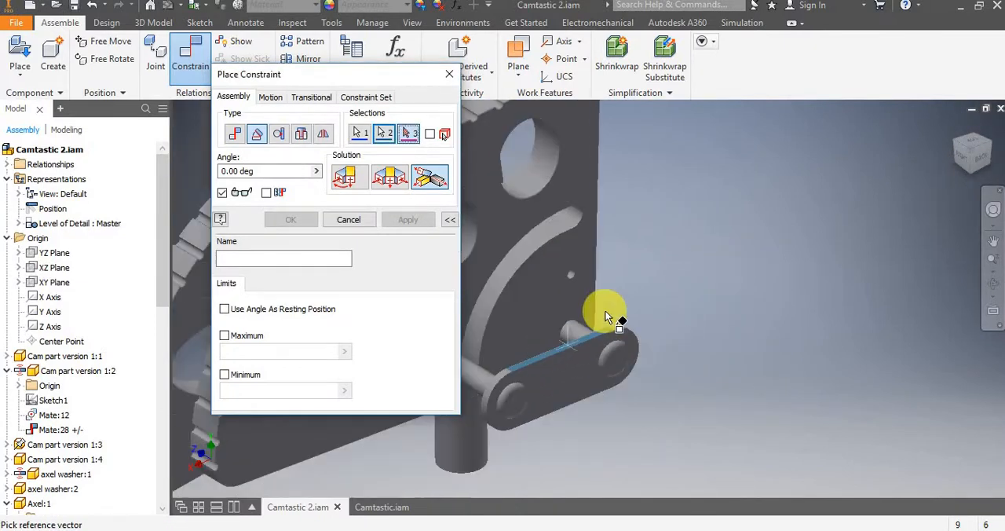
scroll(616, 296, down, 3)
scroll(648, 275, up, 3)
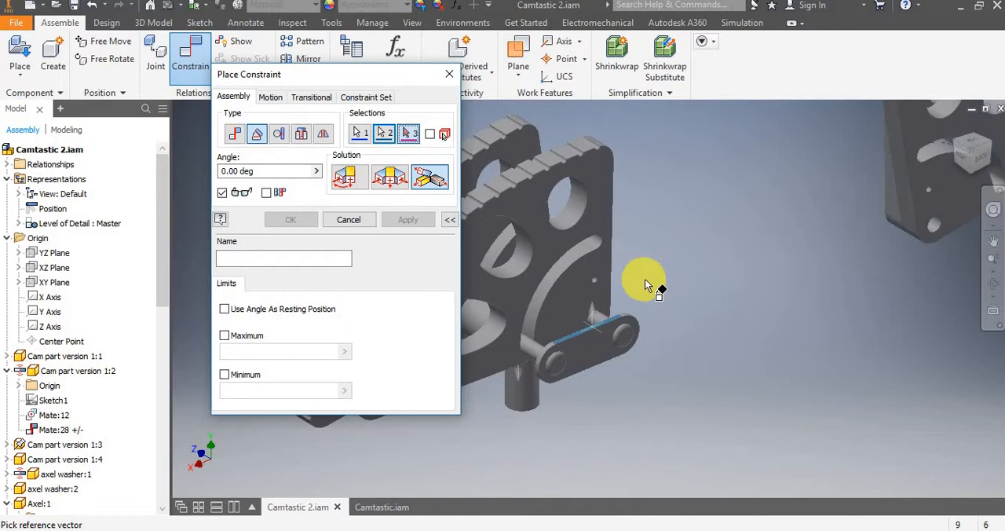
scroll(645, 279, down, 3)
middle_drag(644, 280, 755, 242)
scroll(755, 242, up, 3)
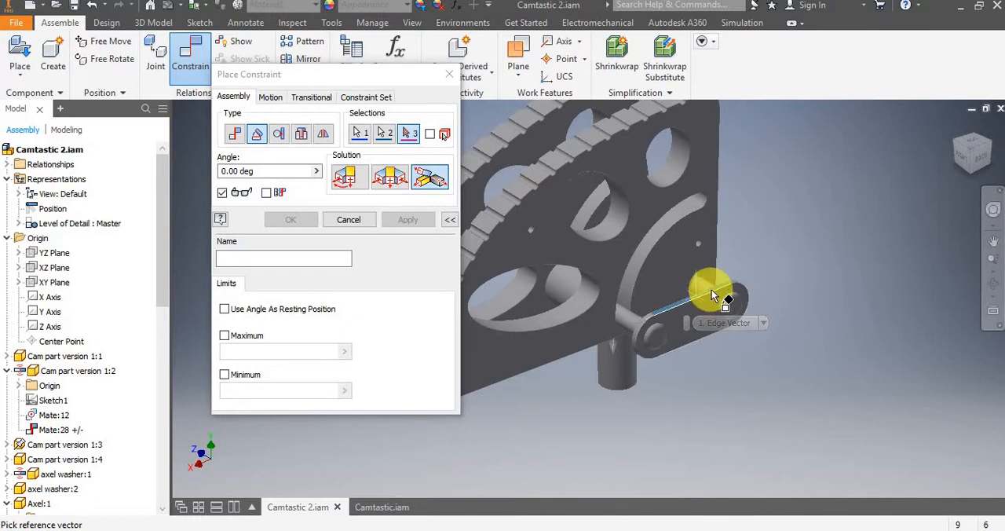
click(712, 293)
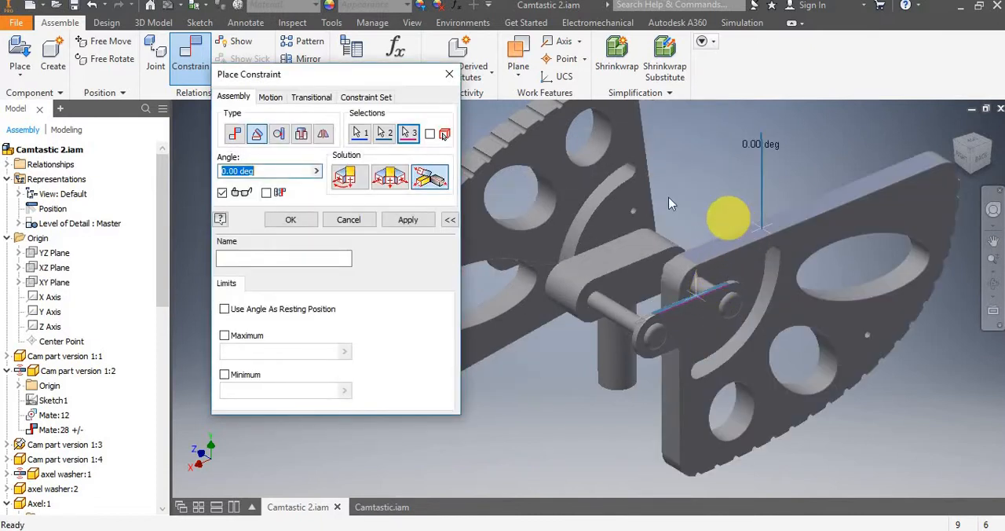
Examine the angle constraint preview between the flat face of Cam part version 1:2 and the axle washer.
scroll(676, 174, up, 2)
scroll(676, 171, down, 3)
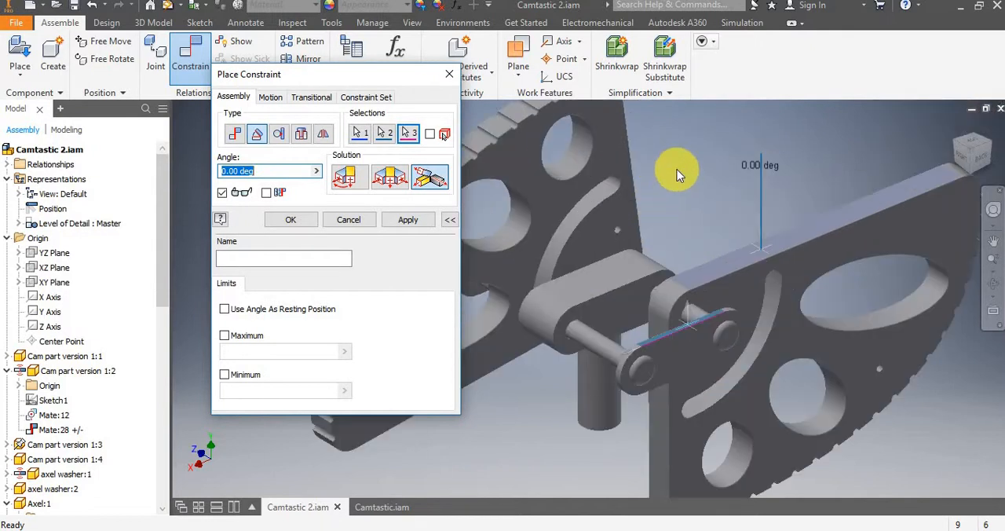
scroll(676, 173, up, 3)
middle_drag(667, 186, 637, 271)
scroll(647, 300, down, 5)
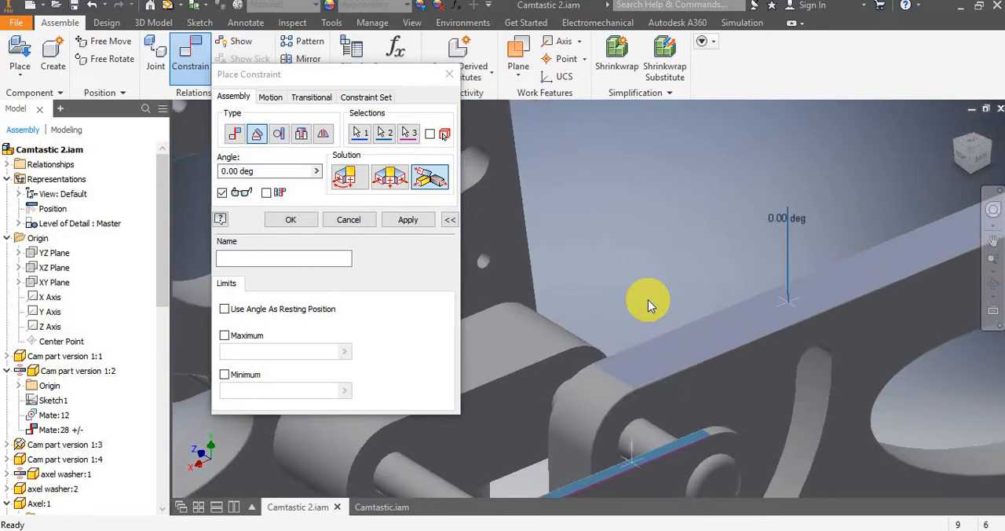
scroll(647, 299, up, 3)
scroll(648, 299, up, 1)
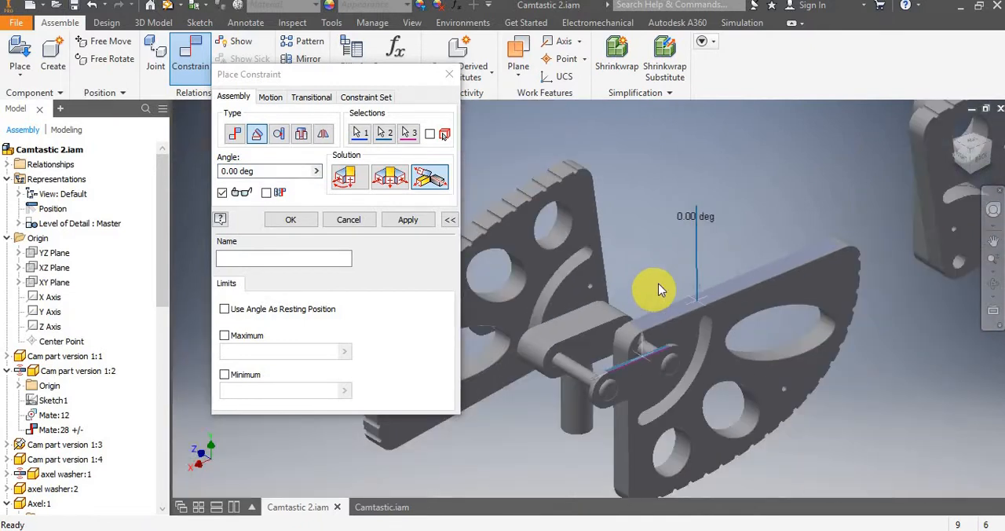
scroll(660, 288, down, 3)
scroll(662, 285, up, 2)
mouse_move(662, 285)
middle_down()
mouse_move(636, 298)
mouse_move(658, 326)
mouse_move(646, 325)
mouse_move(657, 292)
middle_up()
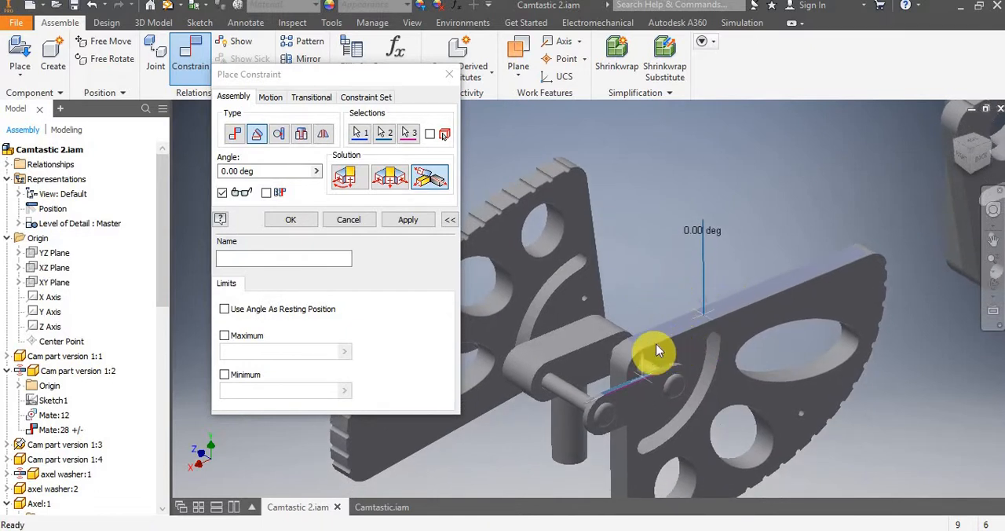
Replace the constraint's second selection with the narrow side face on the opposite long edge of the axle washer.
click(385, 134)
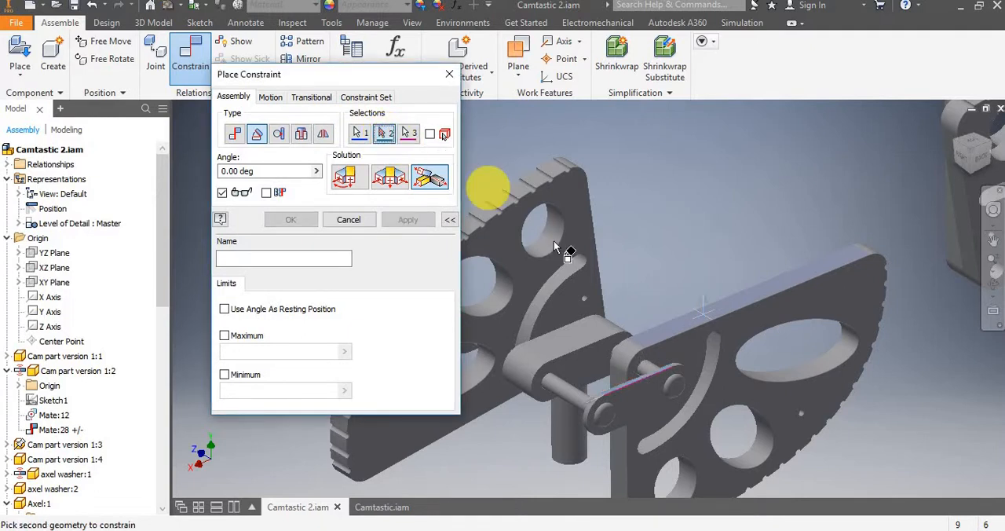
shift+middle_drag(696, 252, 717, 207)
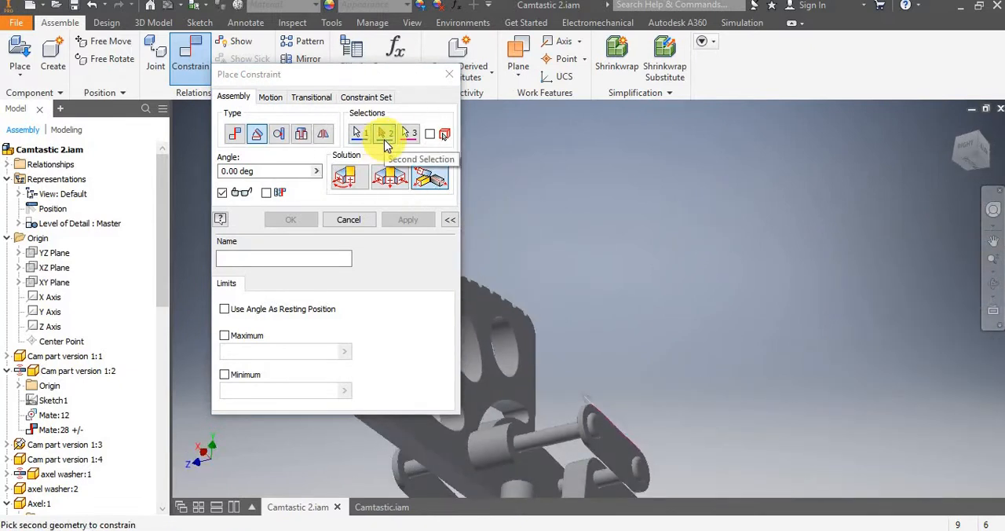
scroll(631, 471, up, 6)
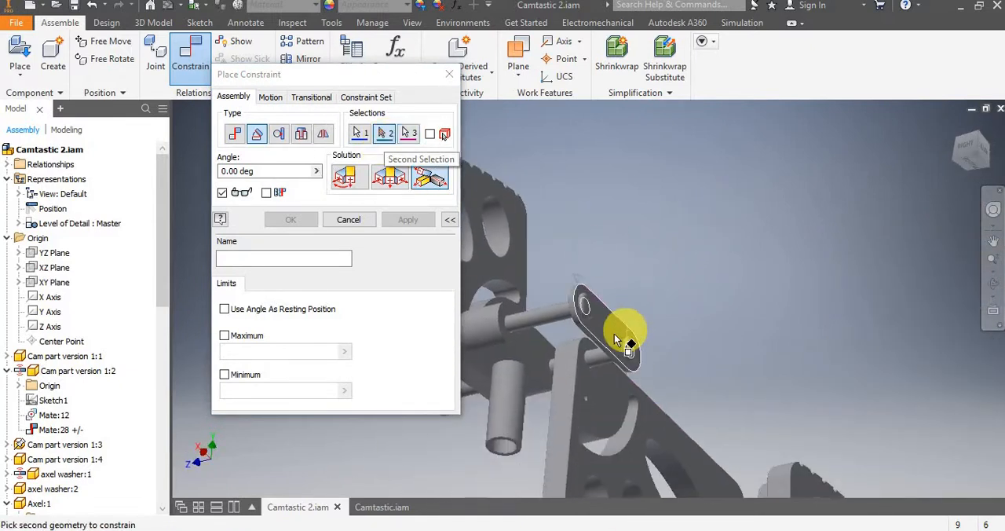
click(737, 234)
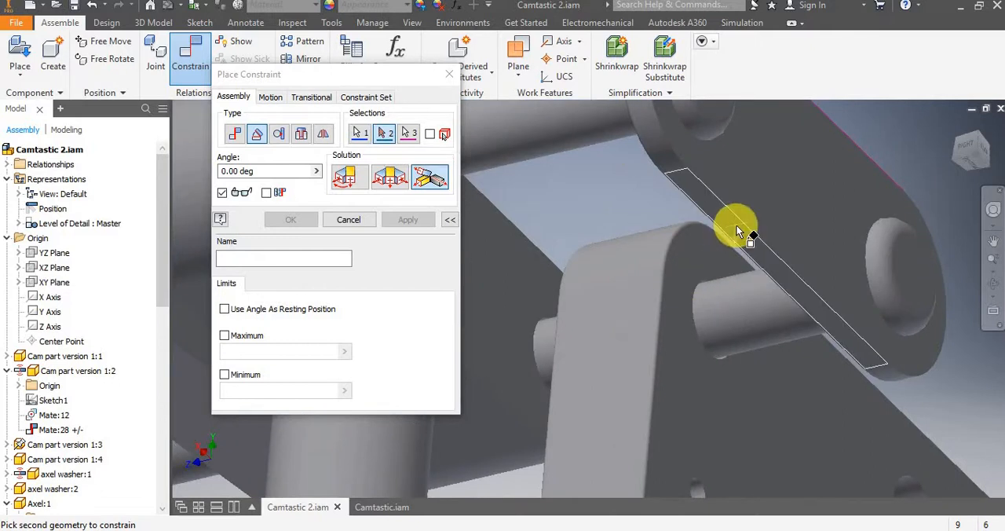
click(737, 228)
scroll(733, 228, down, 6)
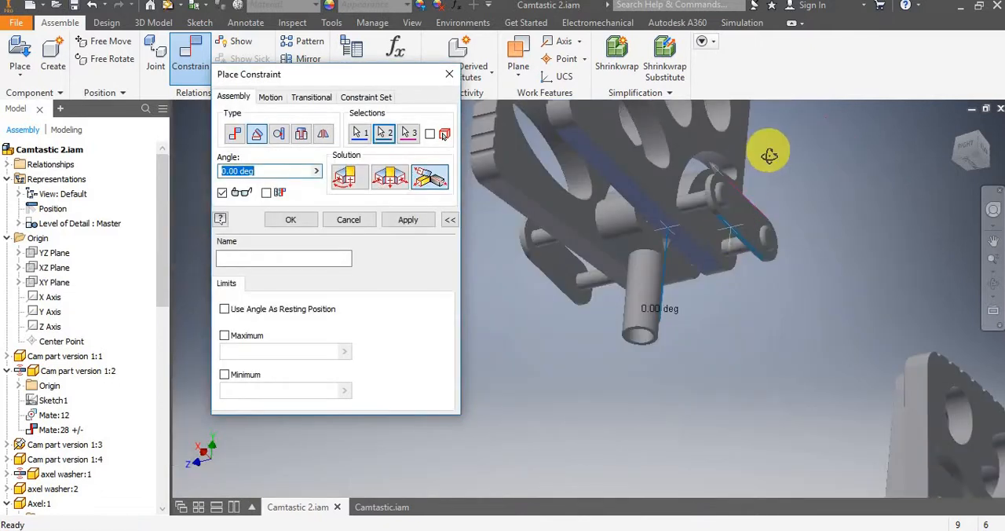
Limit the angle constraint to a maximum of 90 degrees and a minimum of 0 degrees, apply it, and close the dialog.
shift+middle_drag(769, 155, 677, 385)
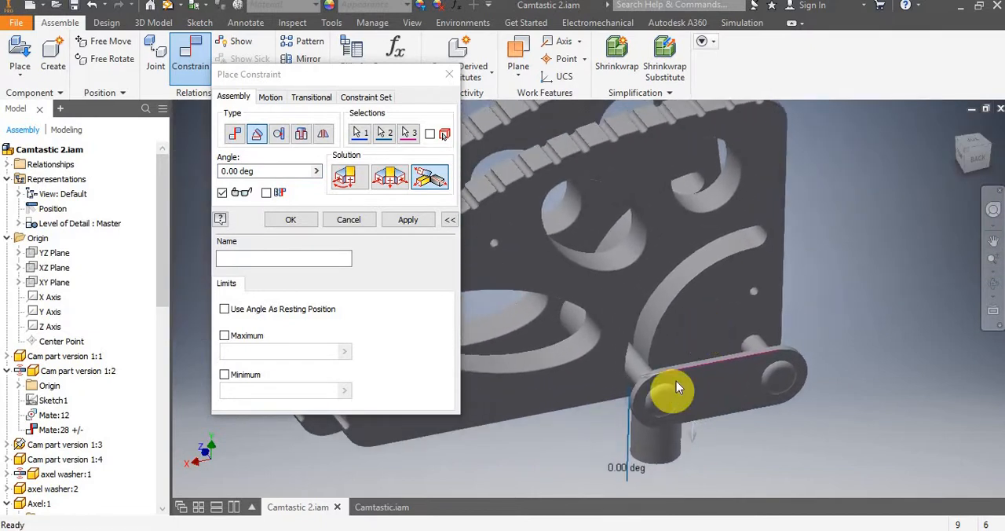
click(225, 336)
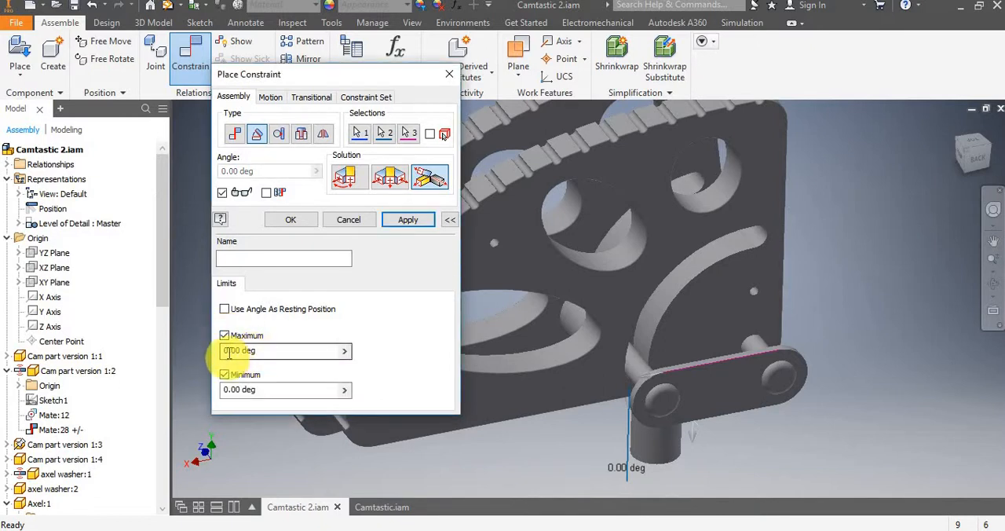
click(224, 352)
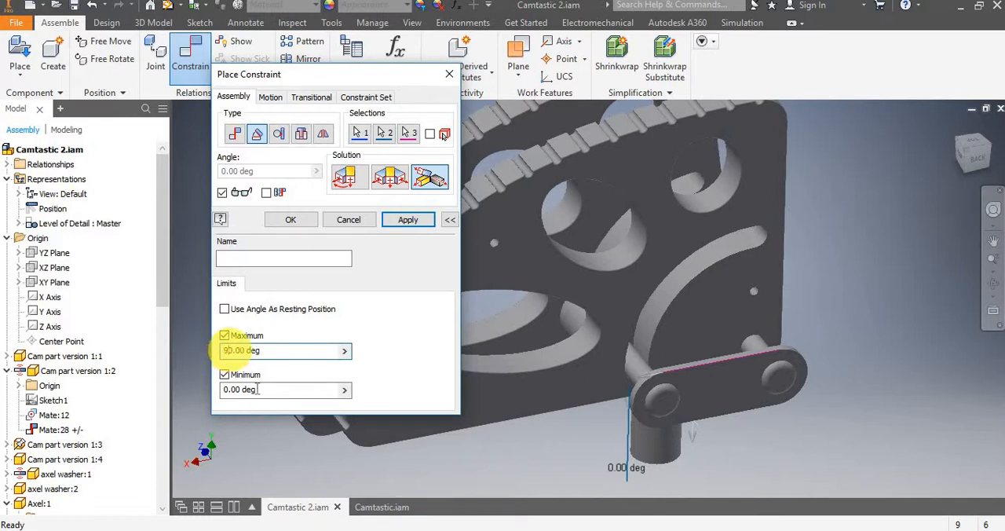
click(269, 348)
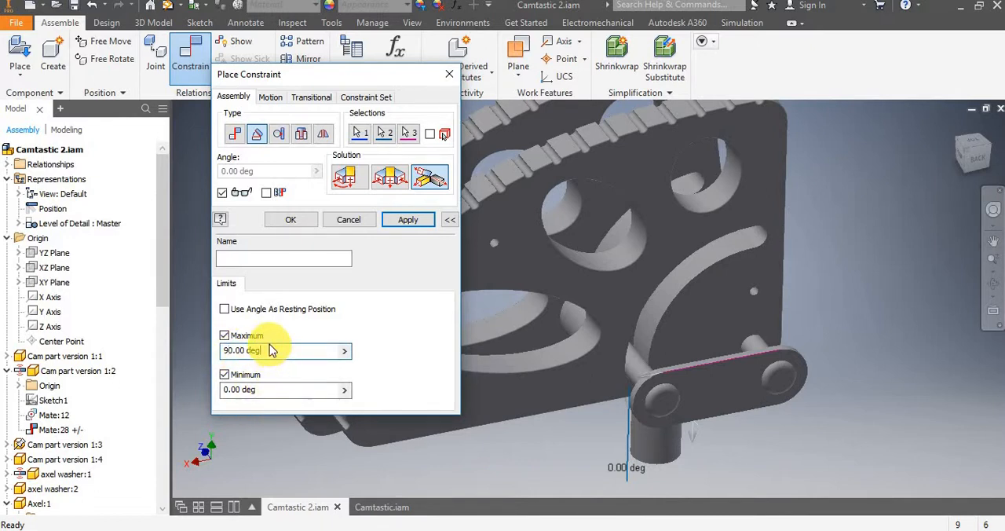
click(416, 219)
click(449, 74)
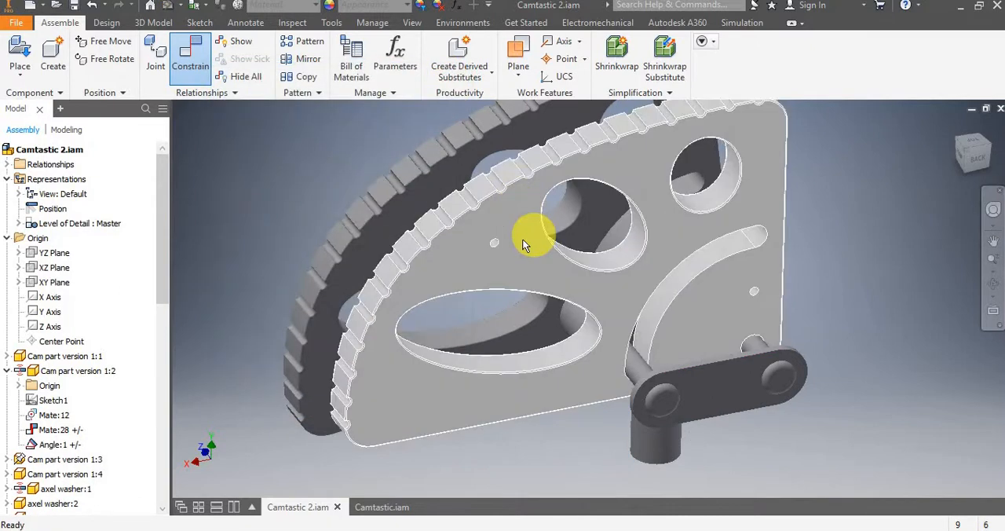
Swing Cam part version 1:2 down and back up around its axle to test the angle limits.
drag(525, 245, 637, 155)
drag(475, 192, 524, 484)
scroll(644, 385, down, 5)
middle_drag(631, 368, 603, 341)
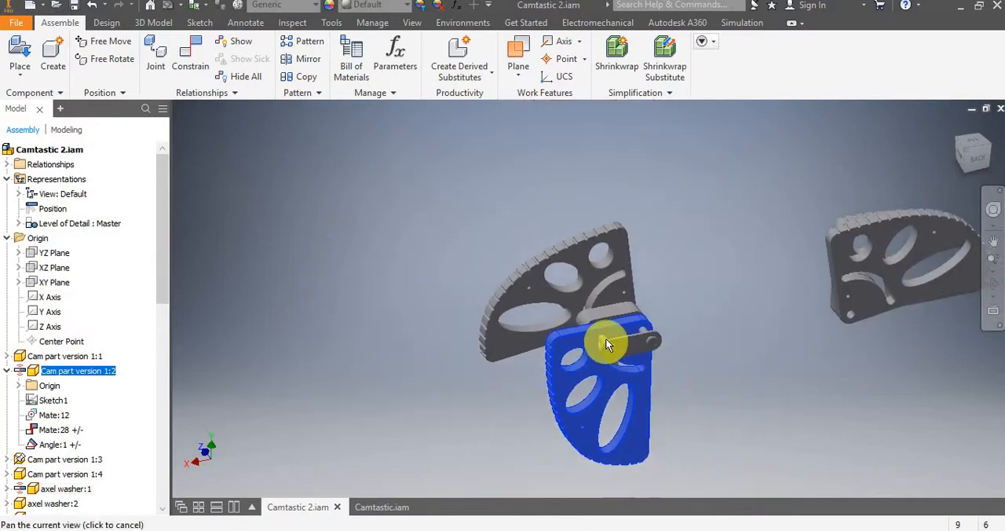
scroll(601, 341, up, 6)
drag(529, 337, 607, 271)
drag(631, 234, 667, 224)
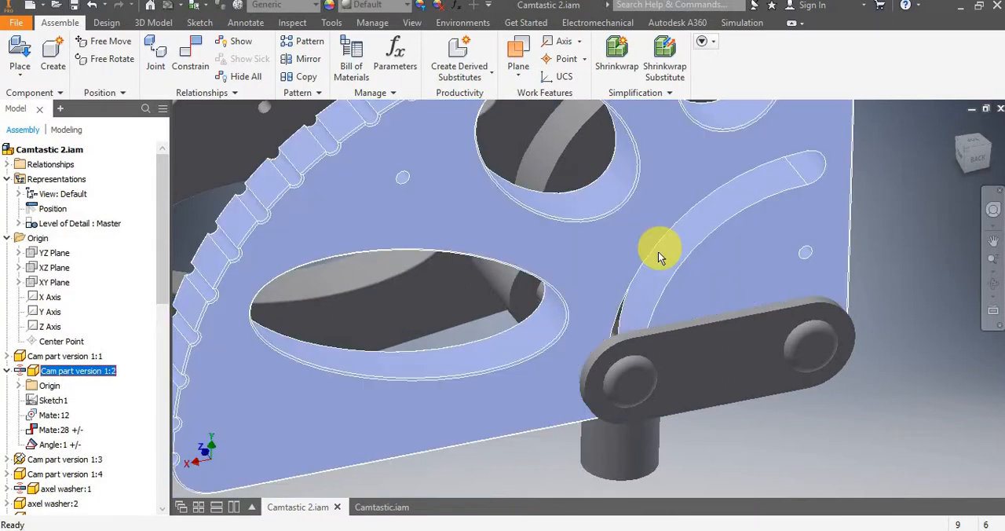
Slide Cam part version 1:2 along the axle to test its movement relative to the axle washer.
scroll(671, 233, up, 4)
middle_drag(671, 233, 605, 268)
scroll(606, 264, down, 4)
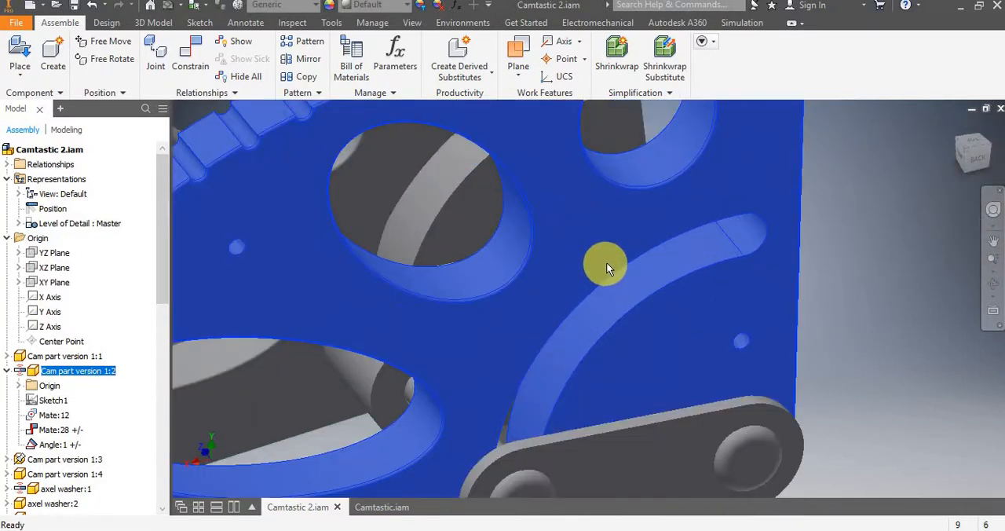
scroll(581, 282, up, 5)
scroll(581, 282, down, 3)
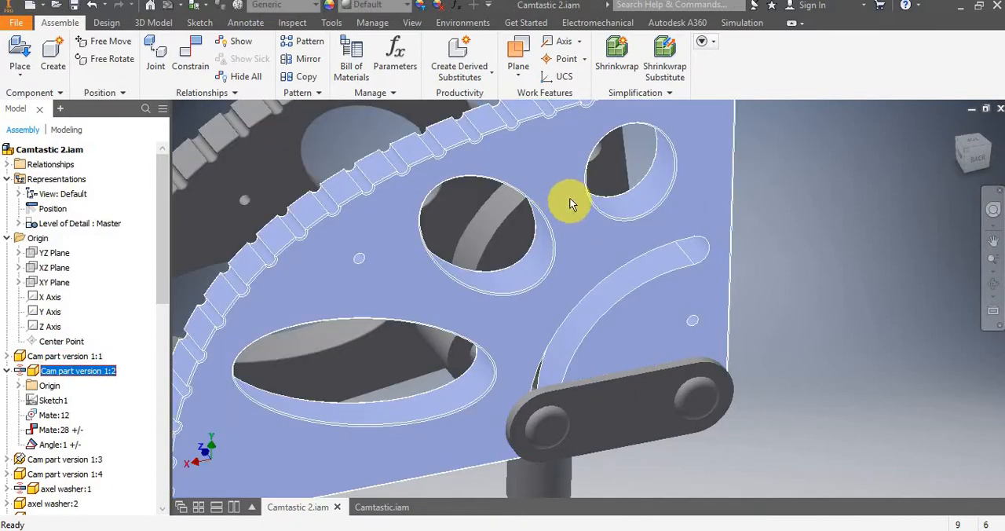
drag(563, 208, 737, 177)
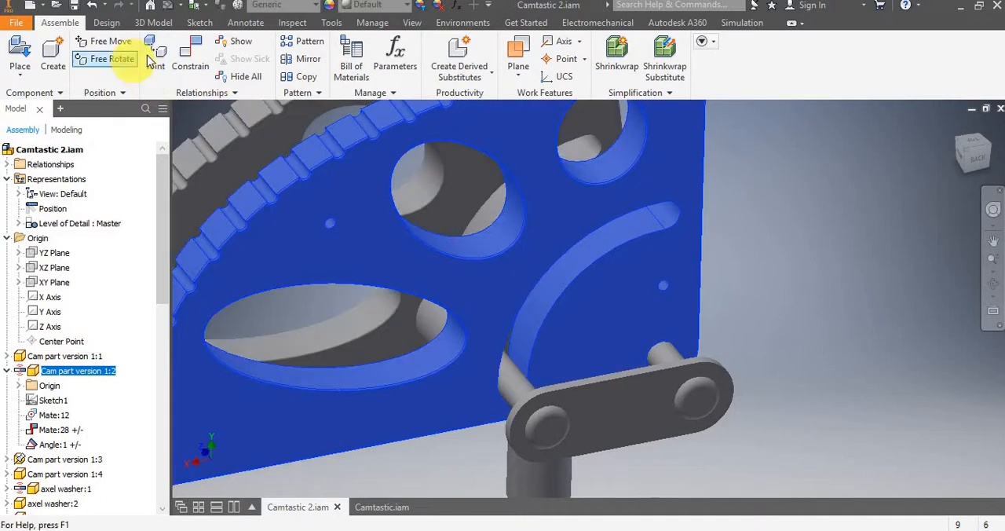
Review the Joint command's type options and its angular and linear limits, and exit without placing a joint.
click(157, 73)
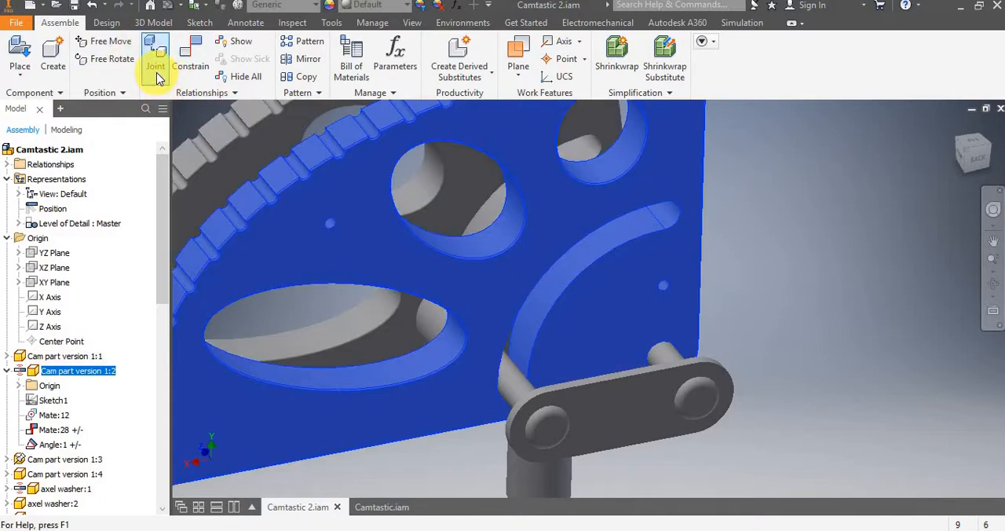
click(158, 74)
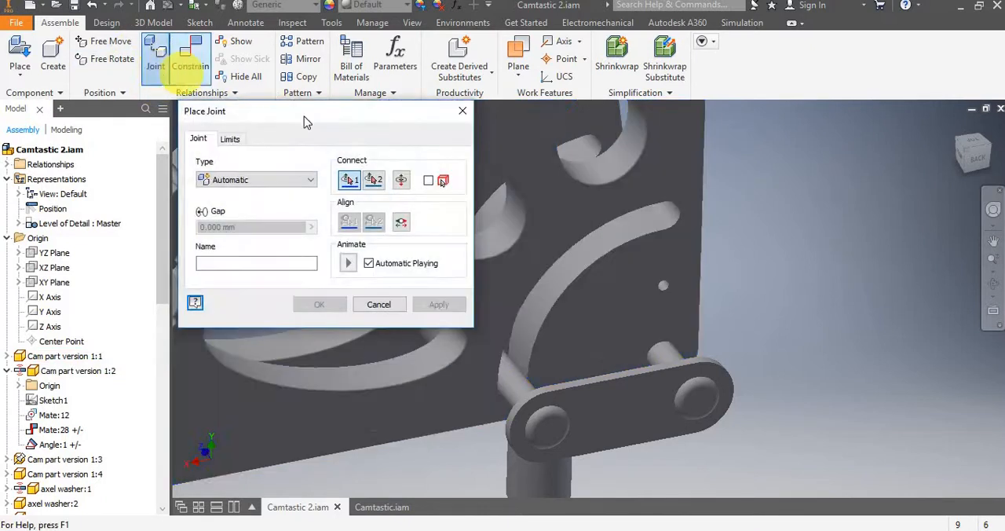
click(232, 141)
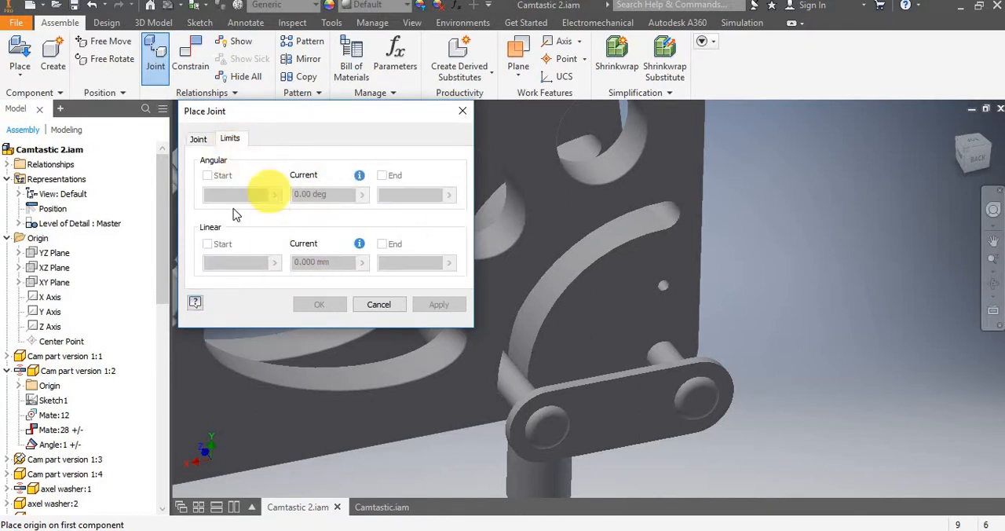
click(199, 139)
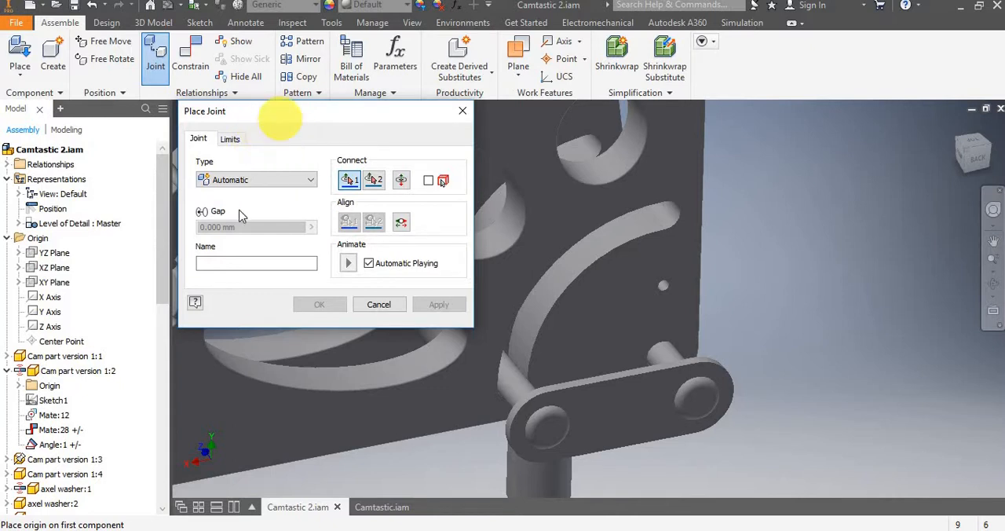
drag(369, 121, 445, 144)
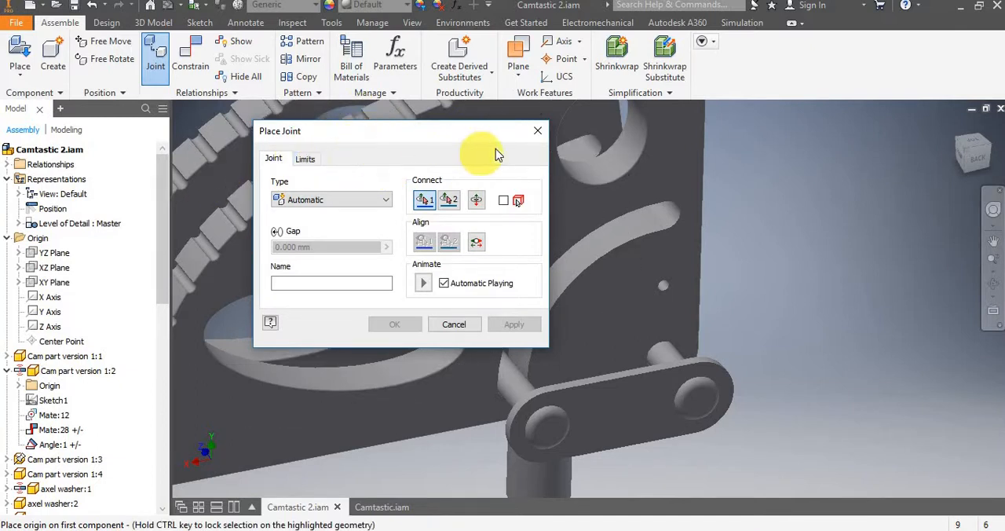
click(538, 134)
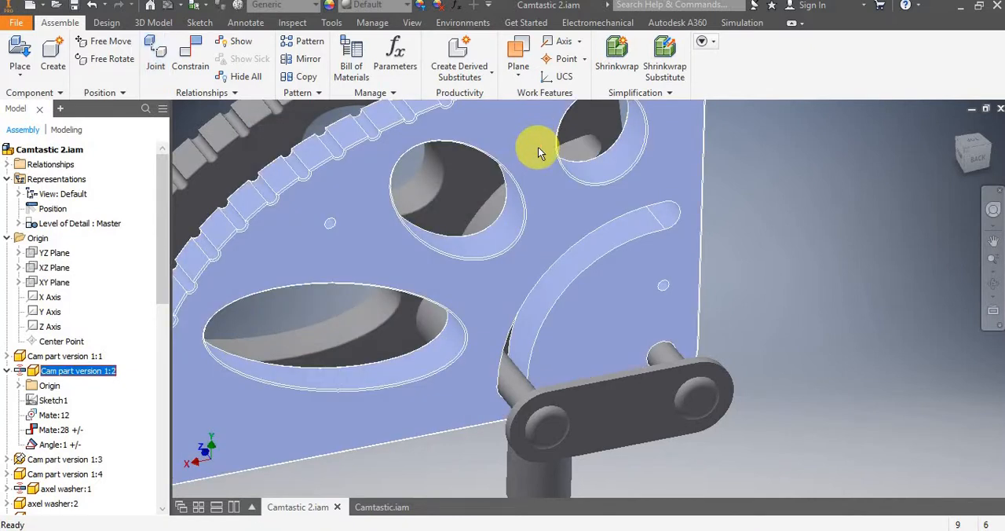